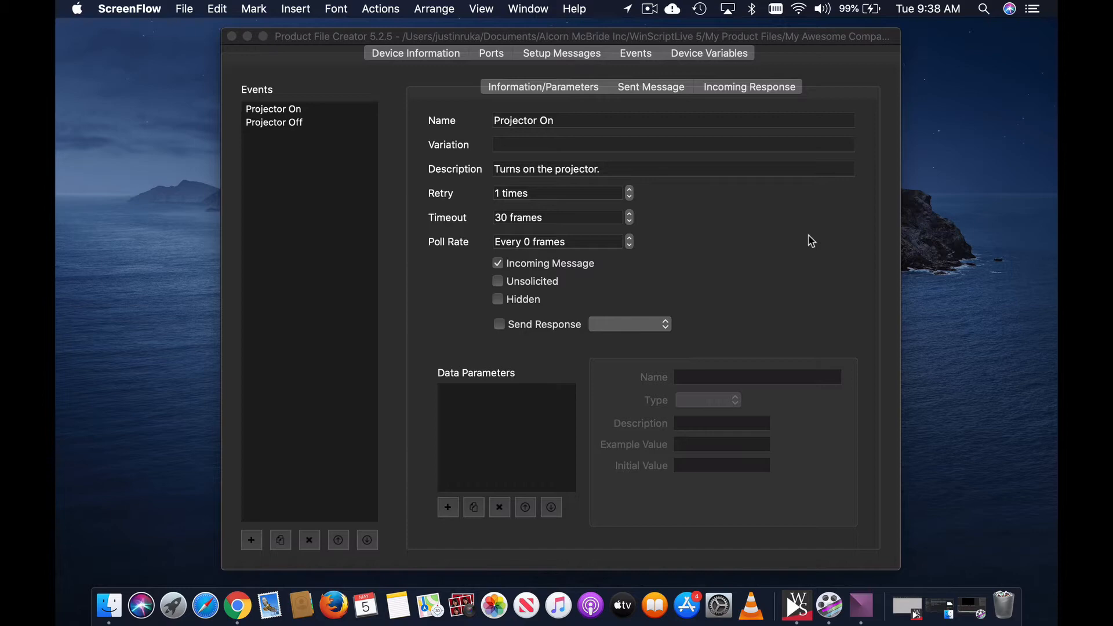
- Delete the Projector Off event from the product file's event list
click(303, 124)
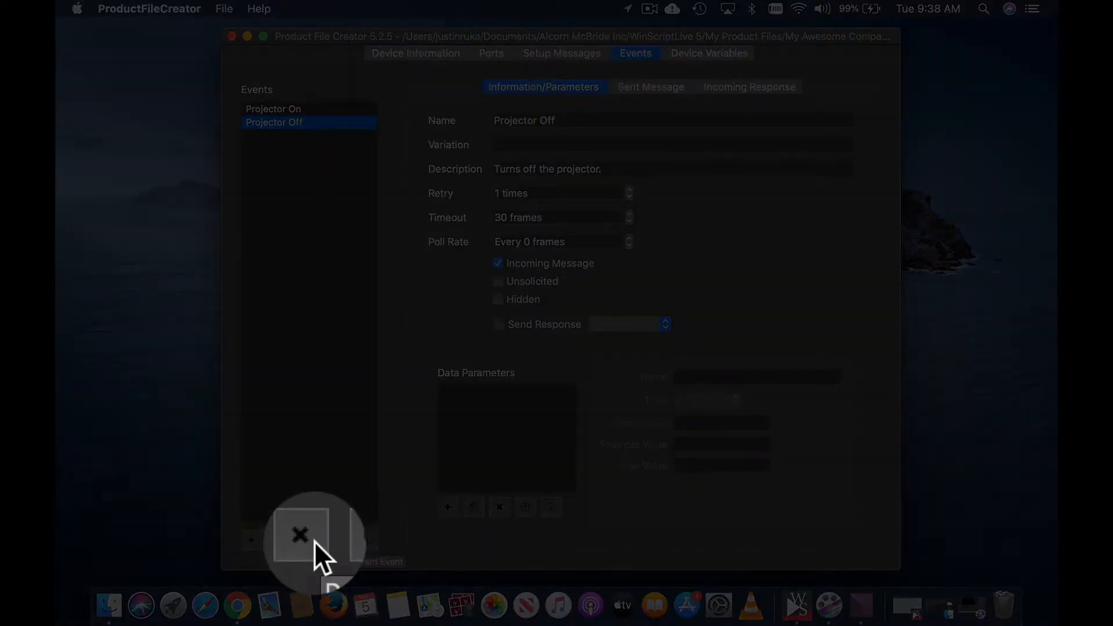
click(310, 540)
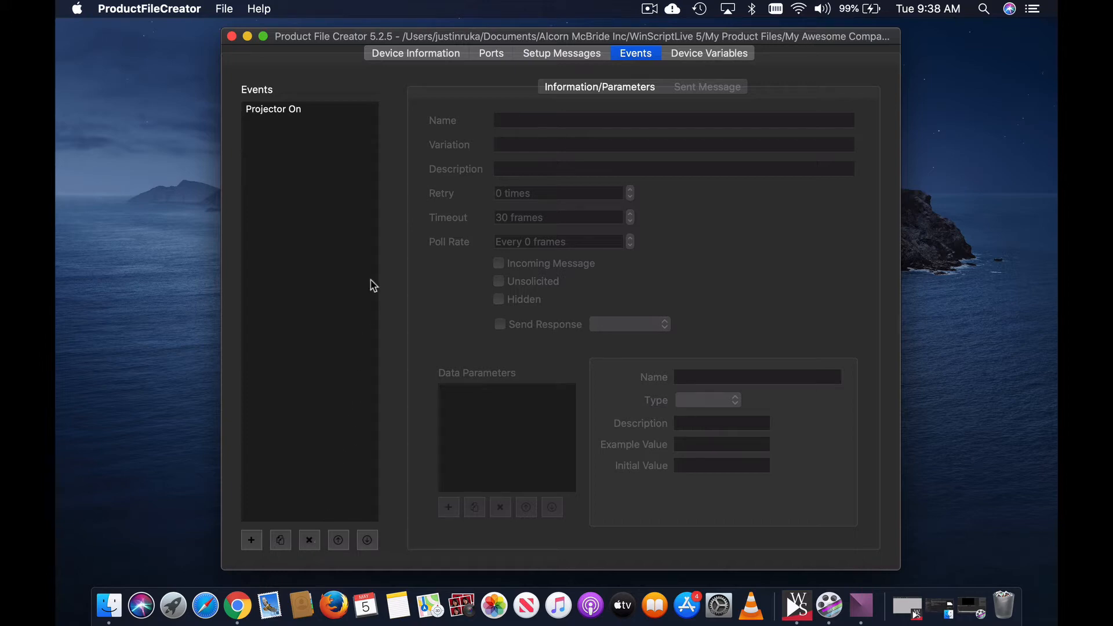
- Rename the Projector On event to "Projector Power" and change its description to "Turns on/off the projector."
click(316, 109)
click(550, 120)
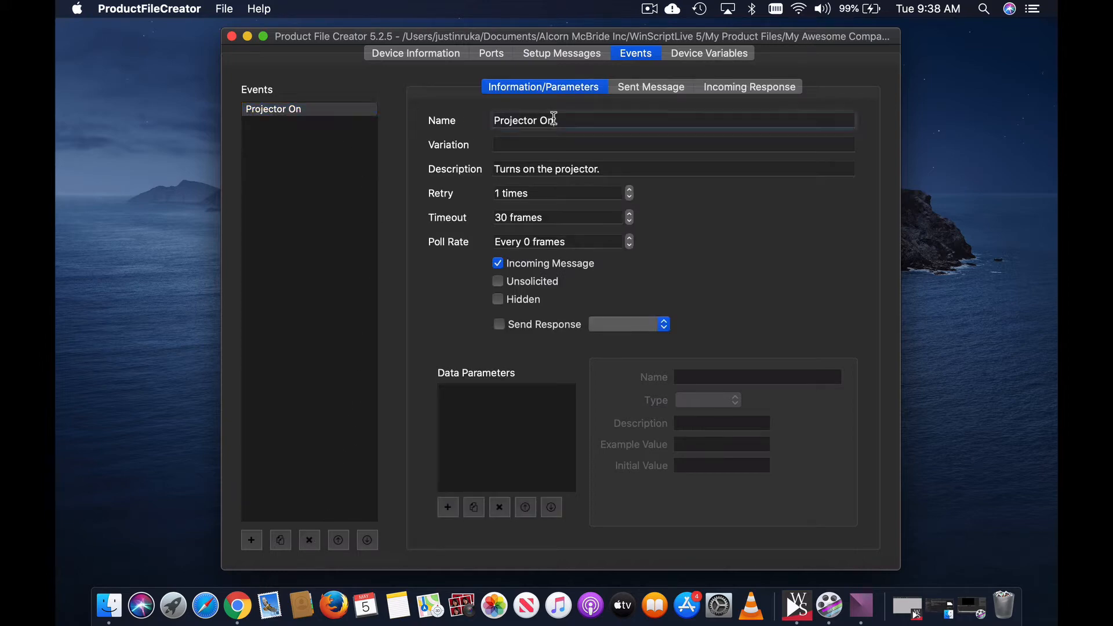
key(BackSpace)
key(BackSpace)
text(Power)
click(537, 168)
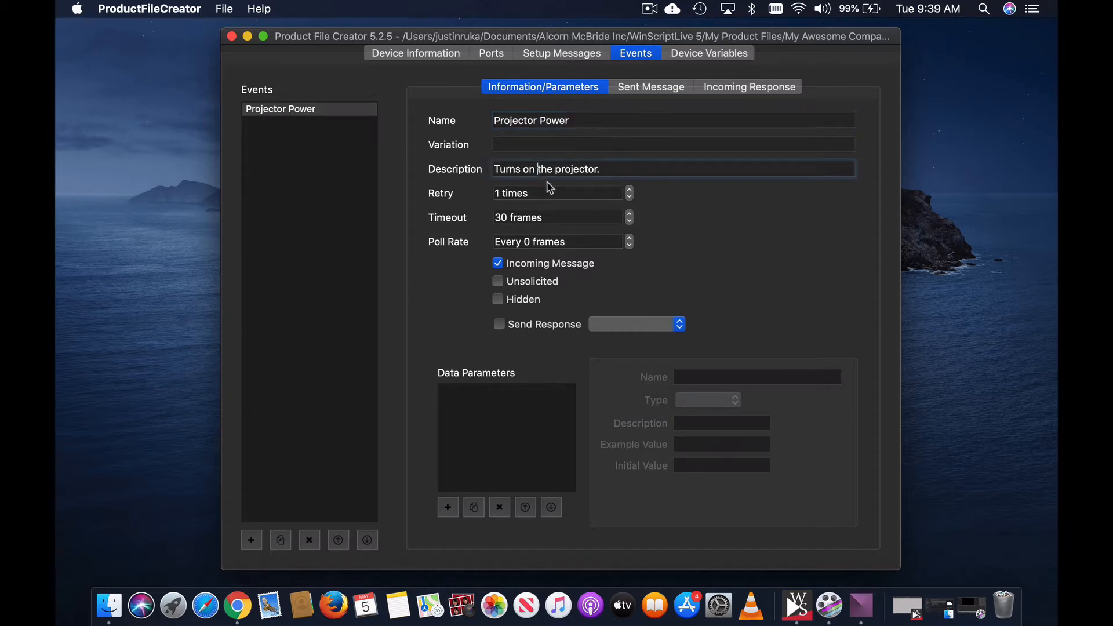
text(/off)
- Add a data parameter named PowerState to the Projector Power event and set its type to option
click(458, 512)
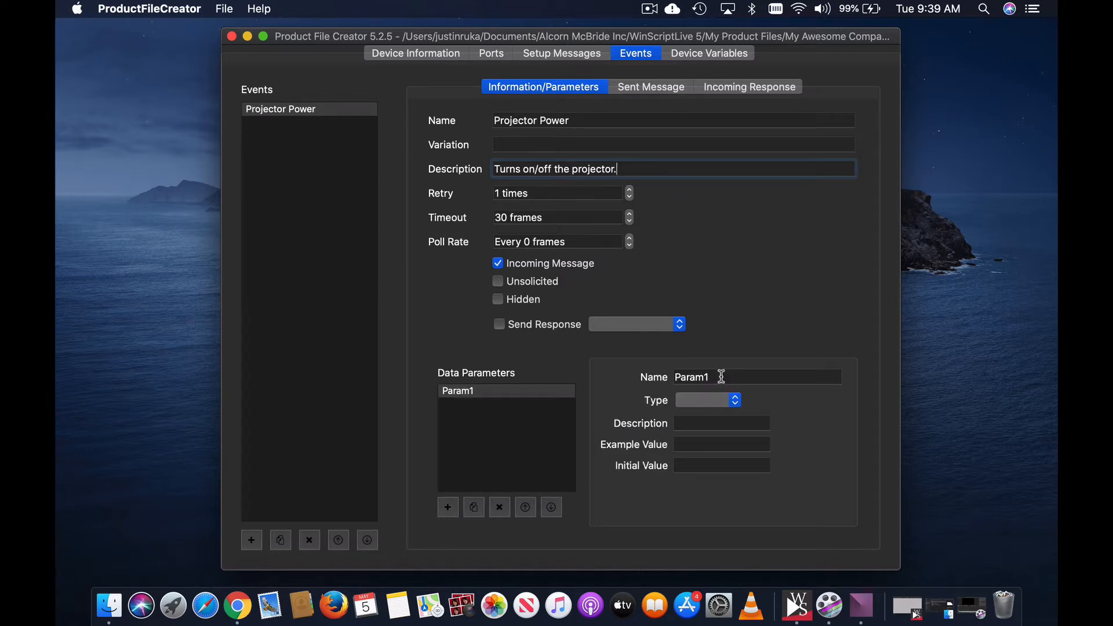
double_click(668, 379)
text(PowerState)
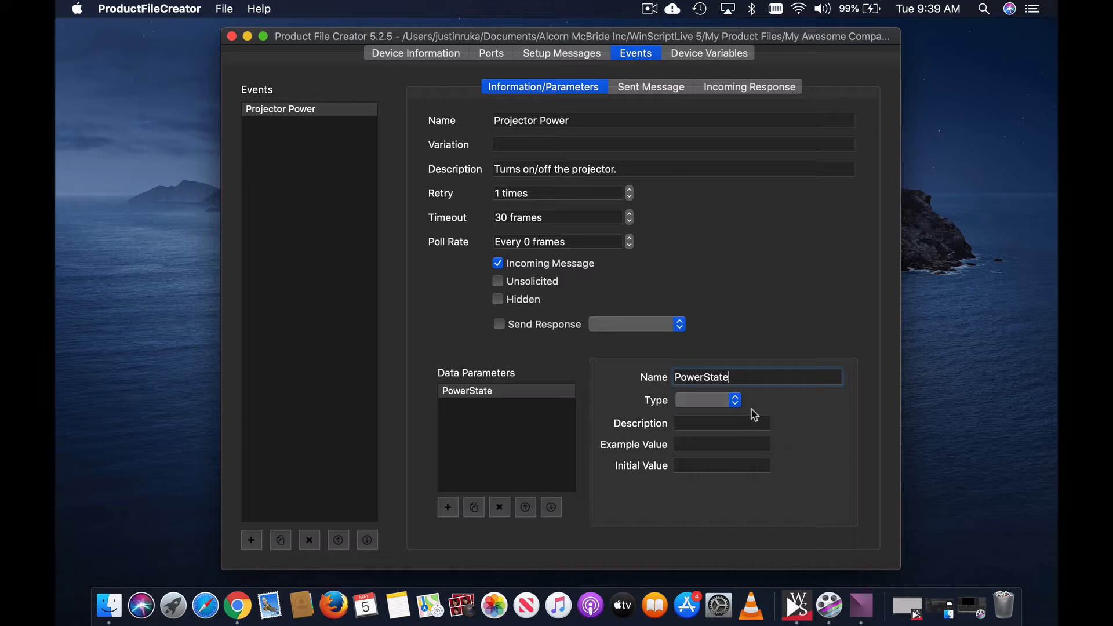
click(735, 401)
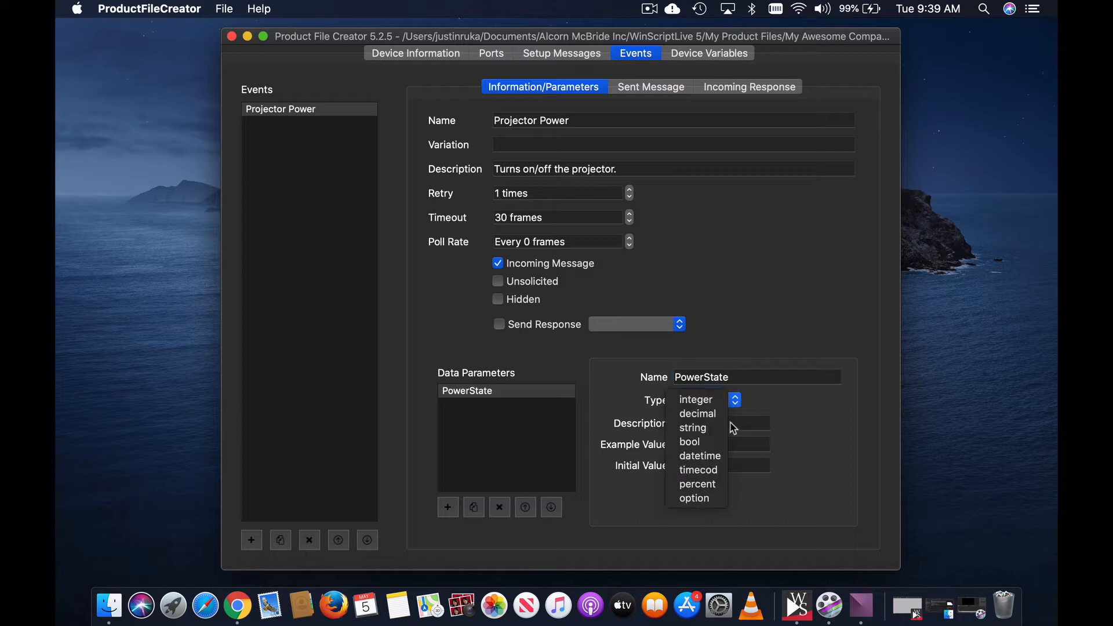
click(720, 500)
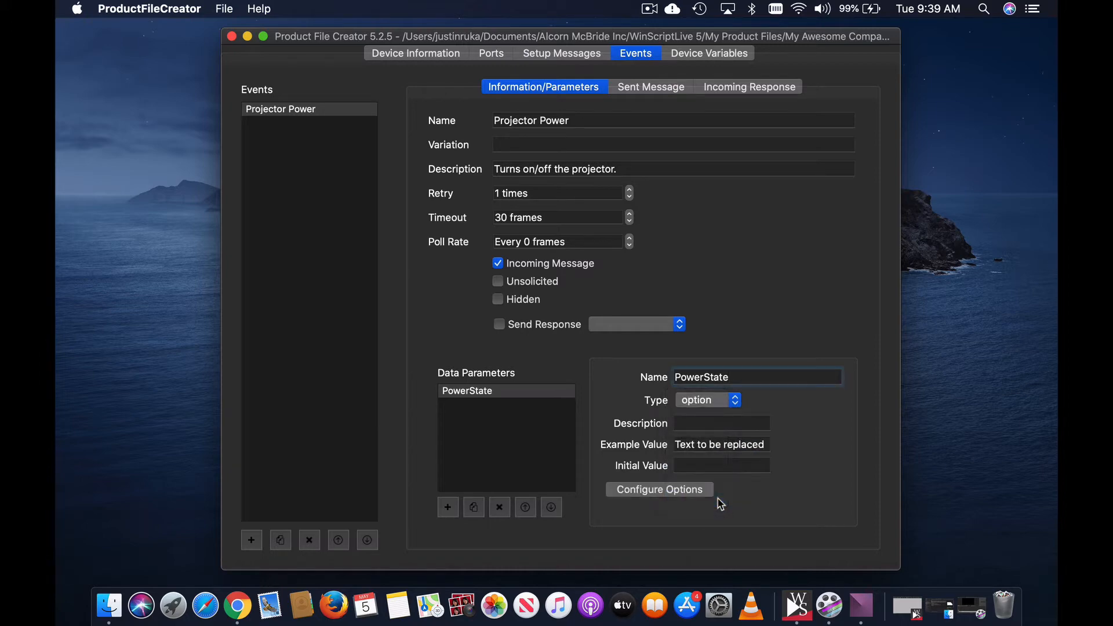
- Describe the PowerState parameter as "Select to turn on/off the projector." and set its example value to On
click(746, 422)
text(Select to turn on/of)
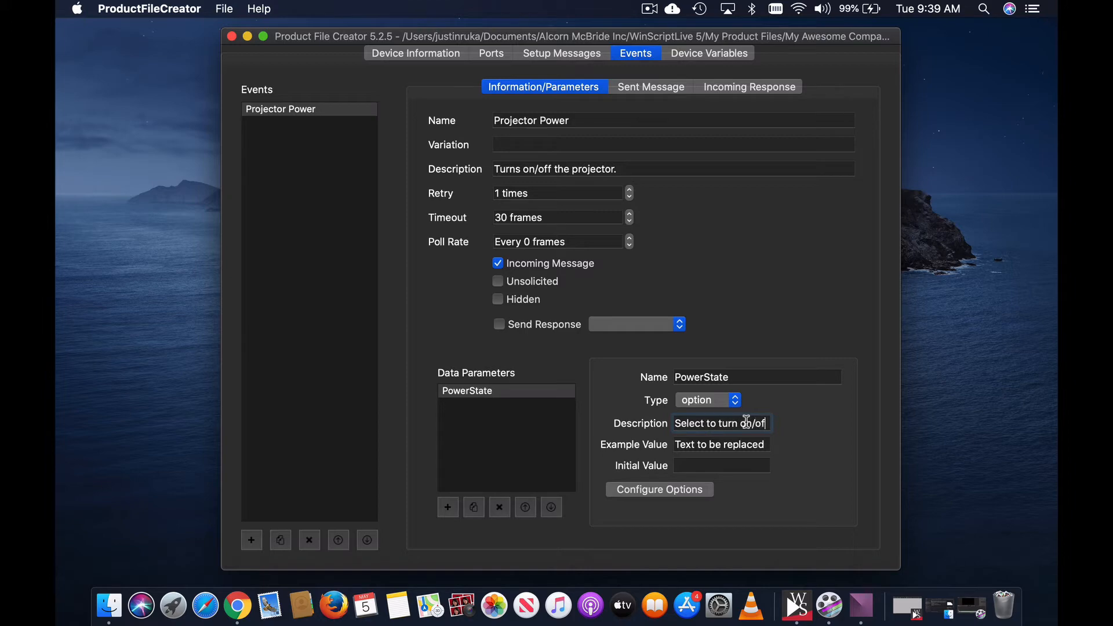
text(f the projector.)
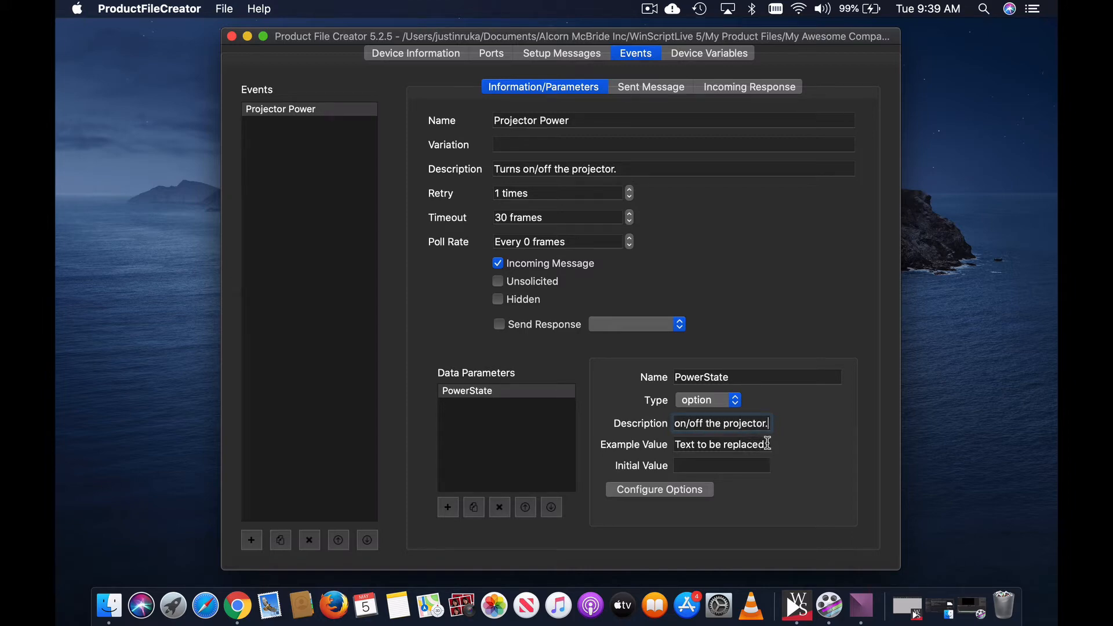
key(Tab)
text(On)
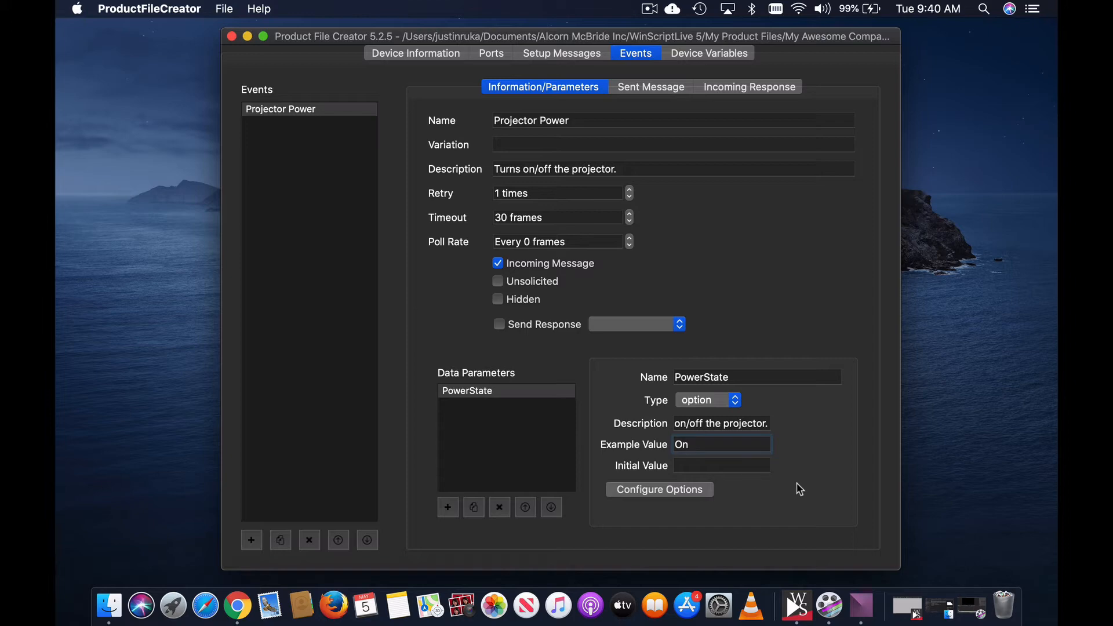
- Configure a PowerState parameter option that matches On and is replaced with 1
click(696, 497)
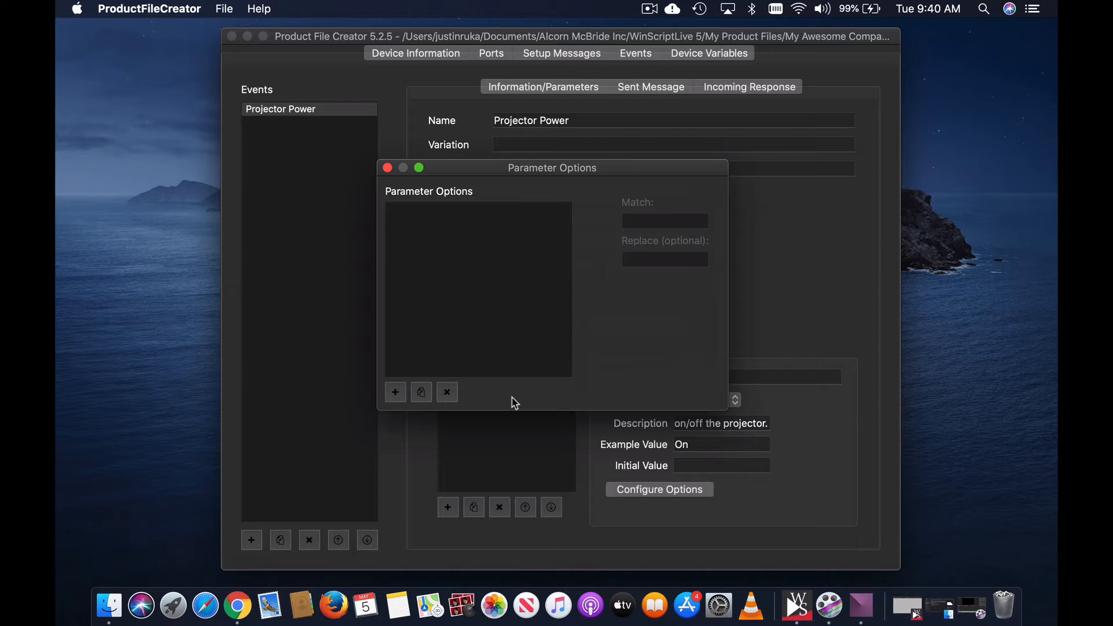
click(396, 393)
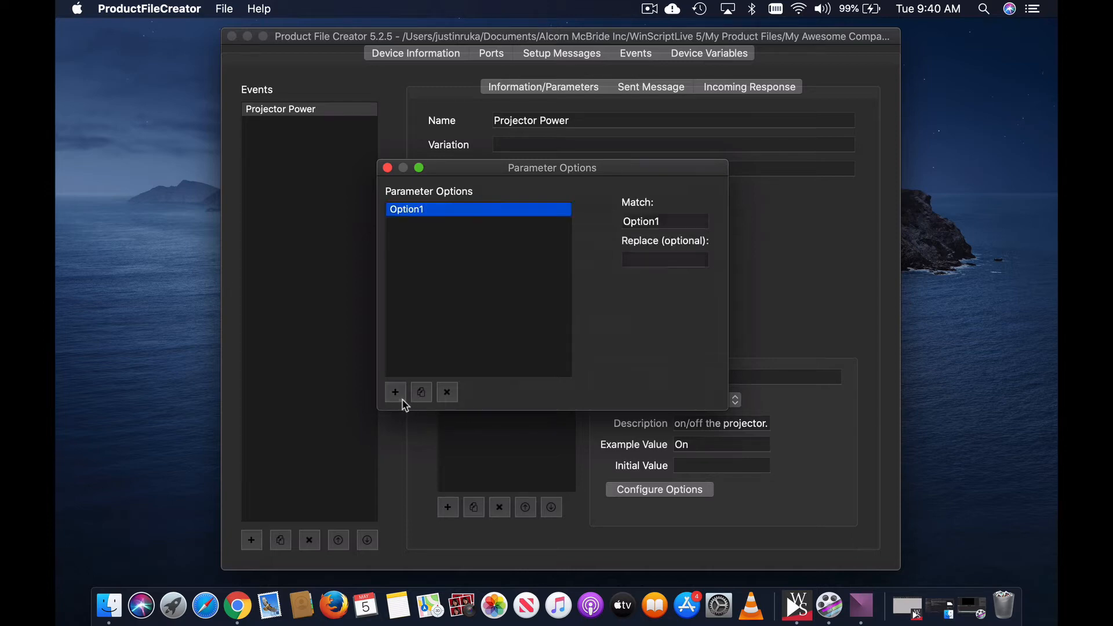
click(675, 222)
text(On)
click(654, 256)
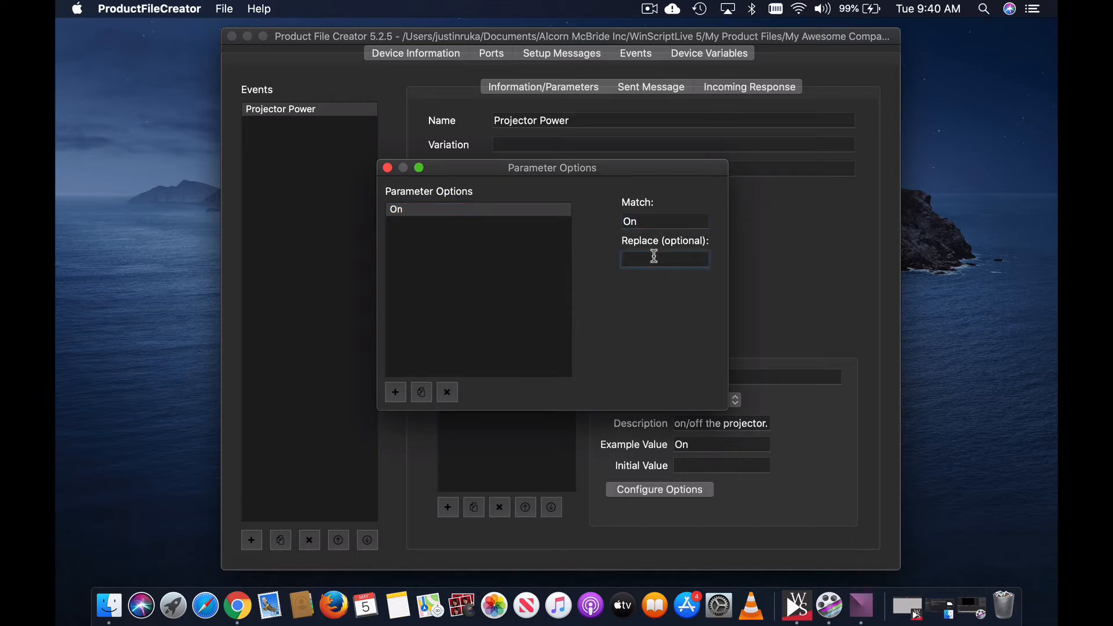
text(1)
- Add a second PowerState option that matches Off and is replaced with 0, and close the parameter options
click(400, 396)
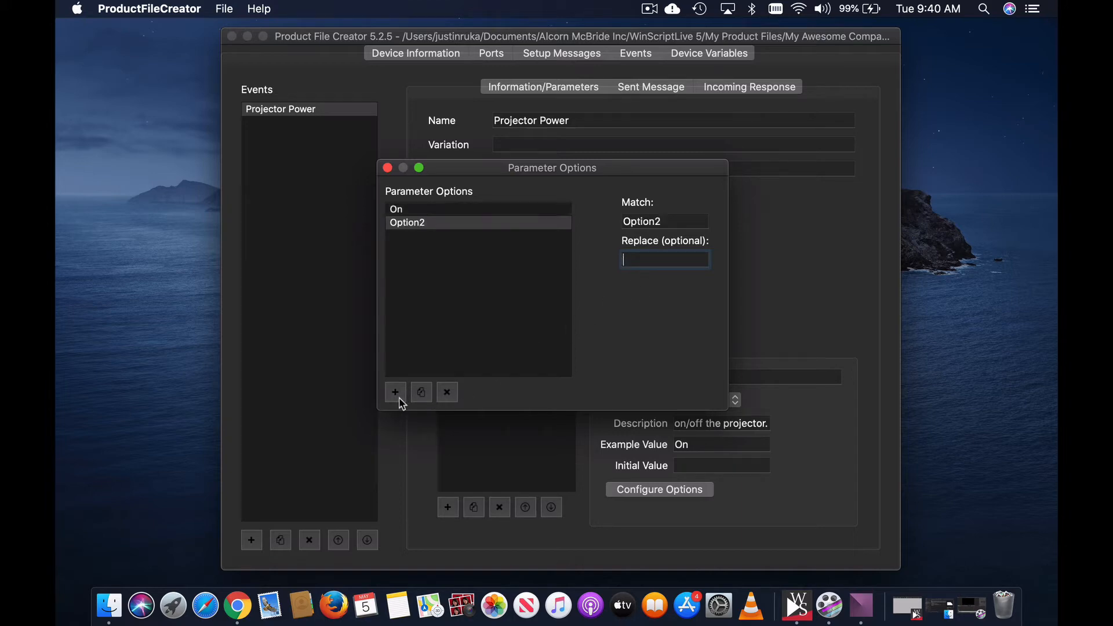
double_click(676, 221)
text(Off)
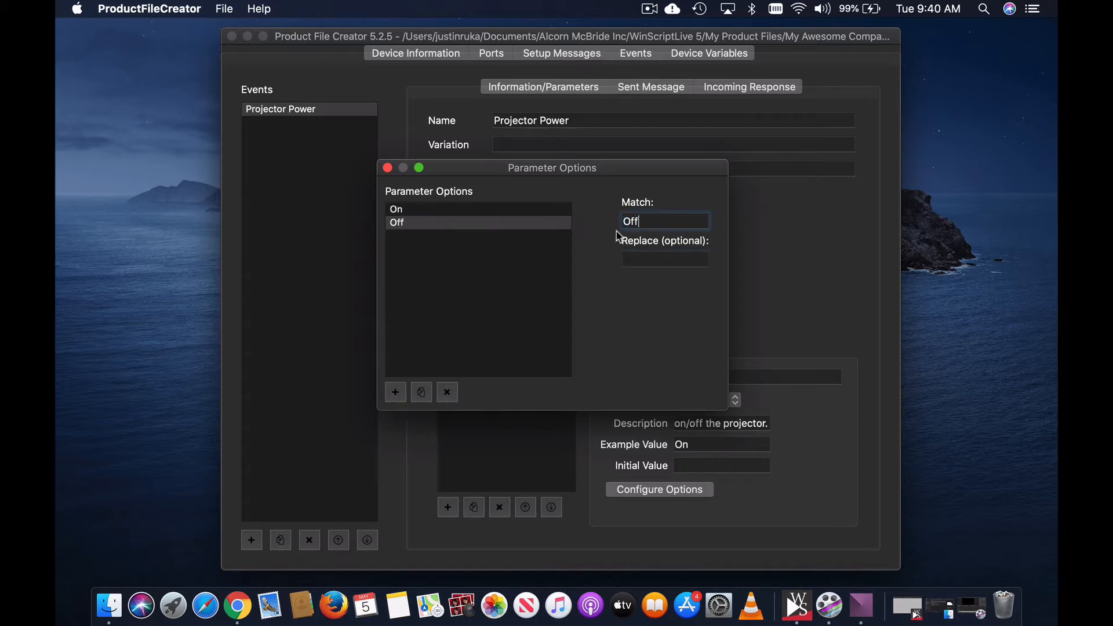
click(659, 260)
text(0)
click(387, 168)
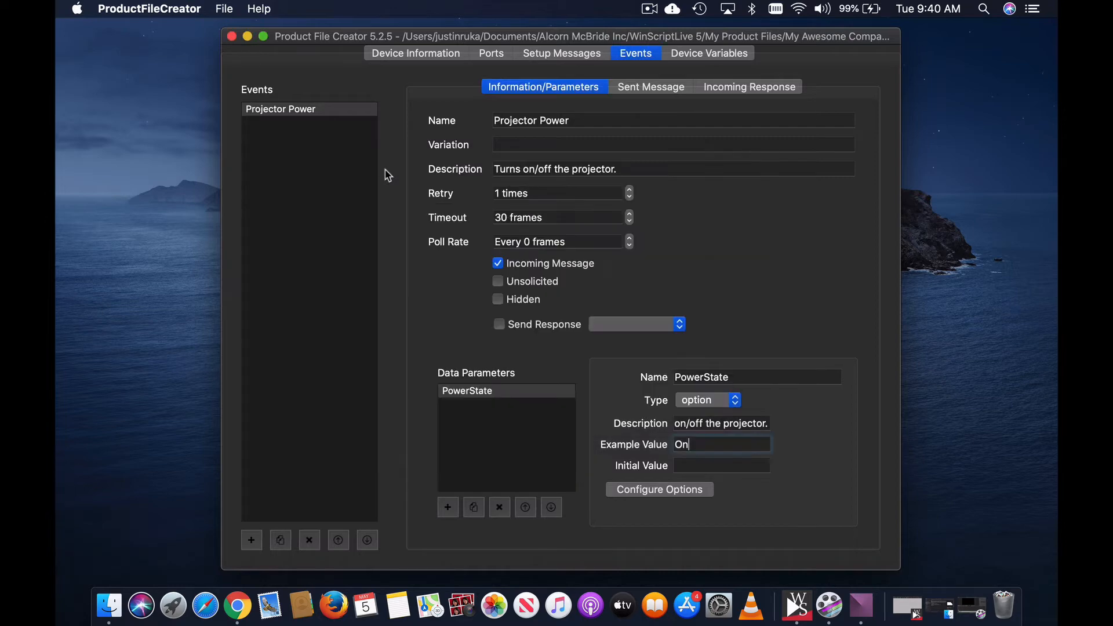
- Delete the existing \x0D and (PWR1) substrings from the Projector Power event's sent message
click(671, 88)
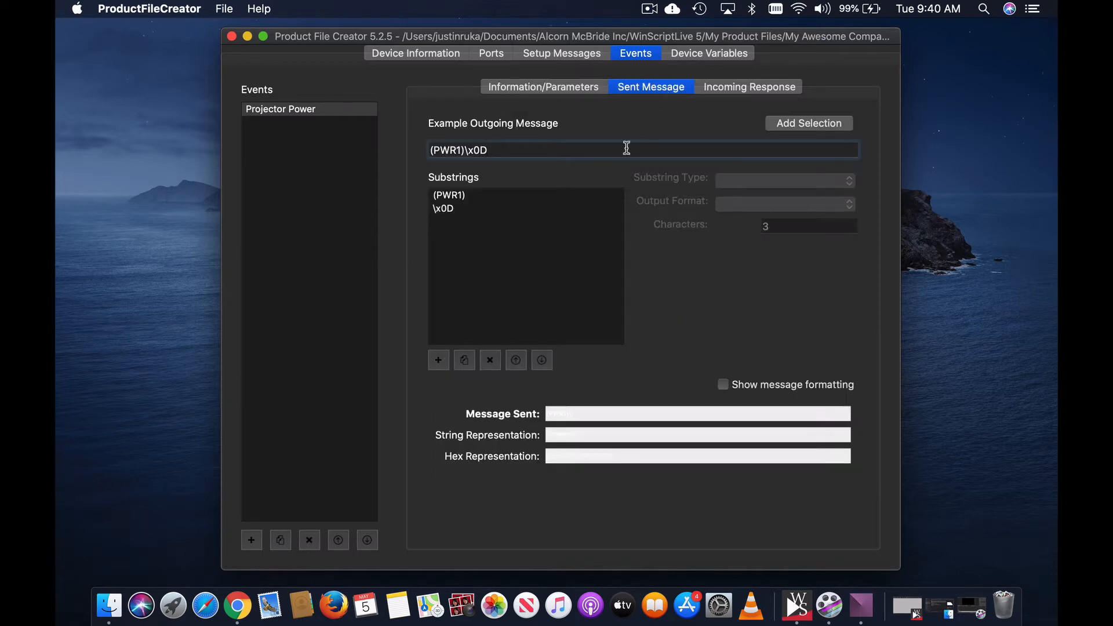
click(558, 210)
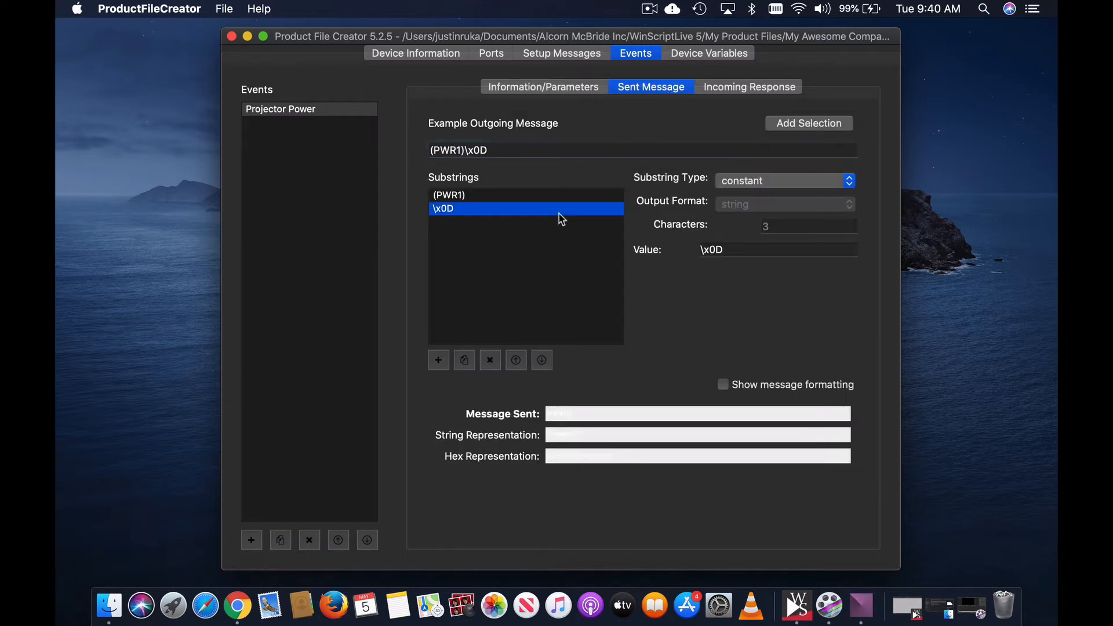
click(491, 361)
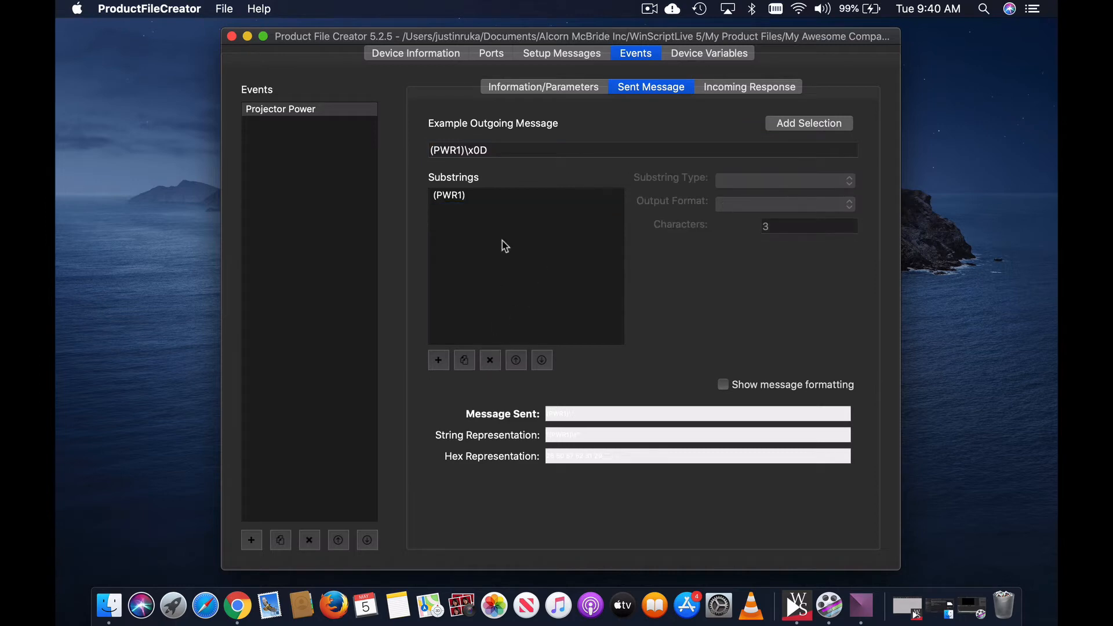
click(515, 200)
click(490, 361)
- Add the "(PWR" part of the example outgoing message as a constant substring
click(457, 152)
drag(458, 152, 430, 151)
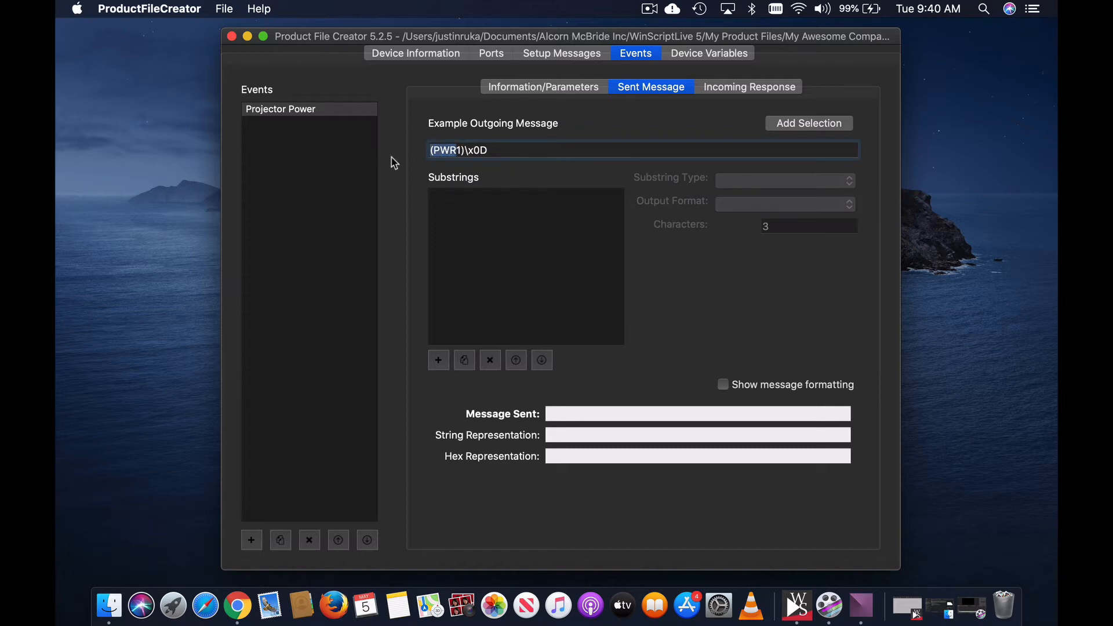
click(792, 130)
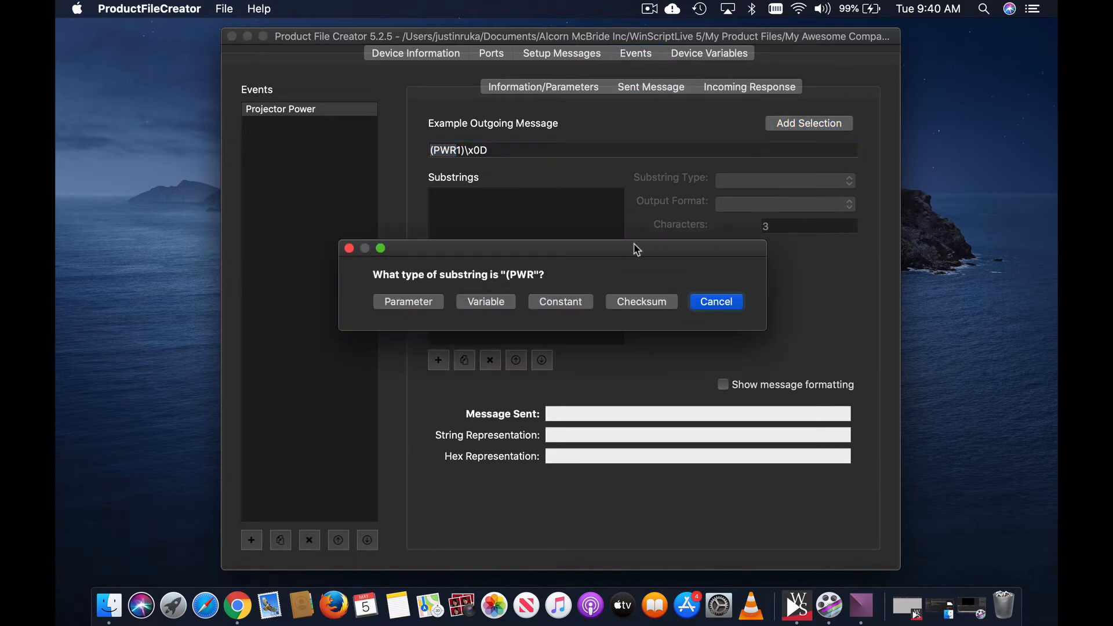
click(577, 306)
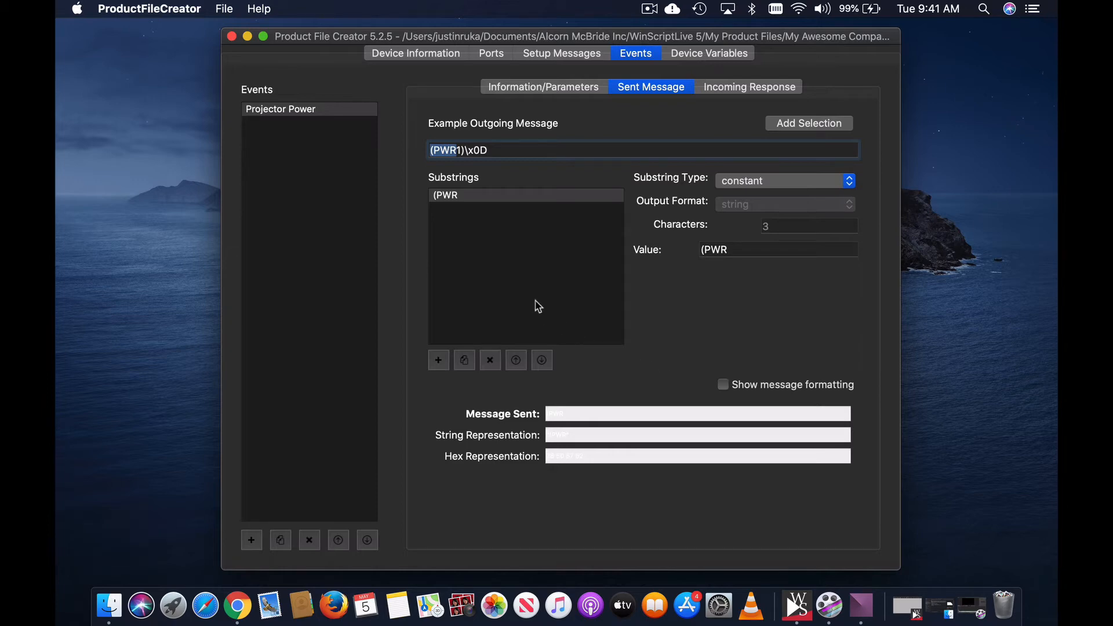
- Add the "1" of the example outgoing message as a parameter substring linked to PowerState
click(461, 147)
drag(461, 148, 455, 148)
click(836, 126)
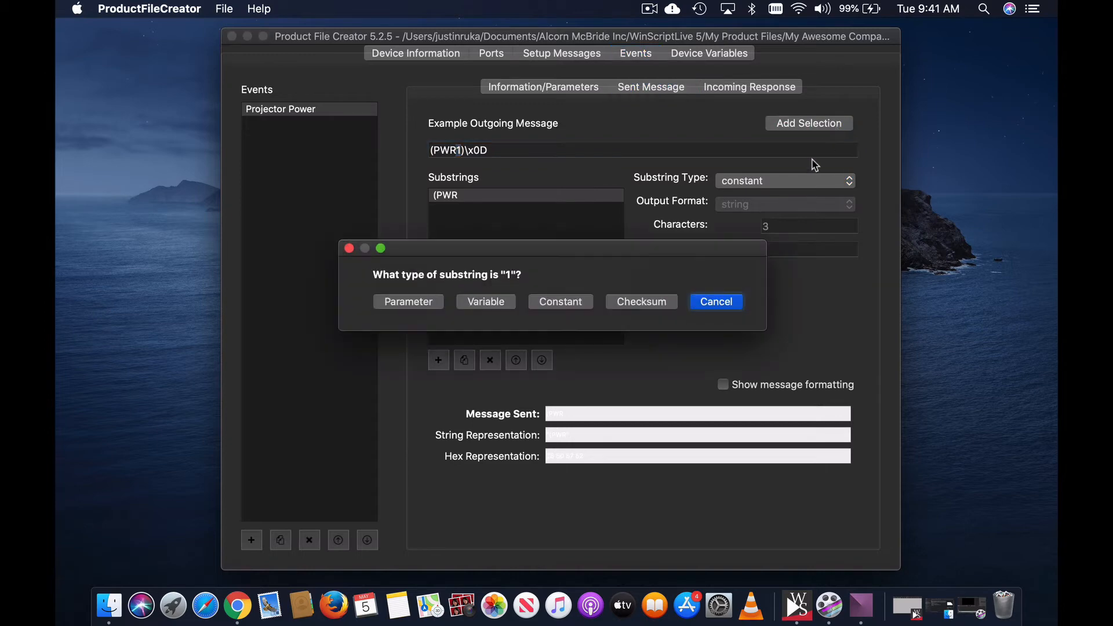
click(437, 306)
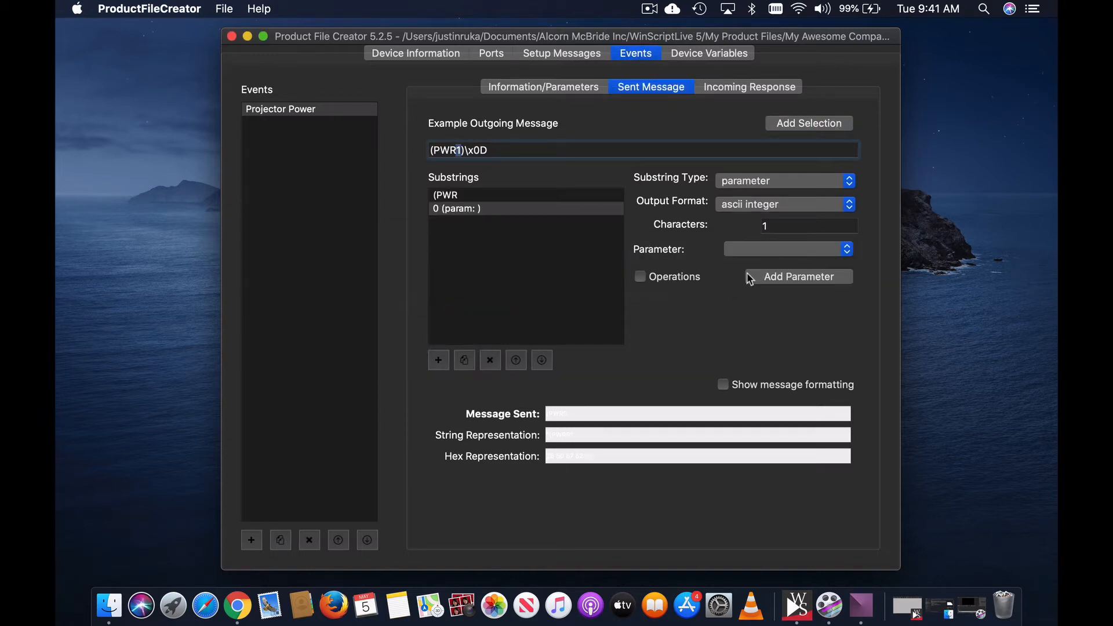
click(792, 251)
click(782, 251)
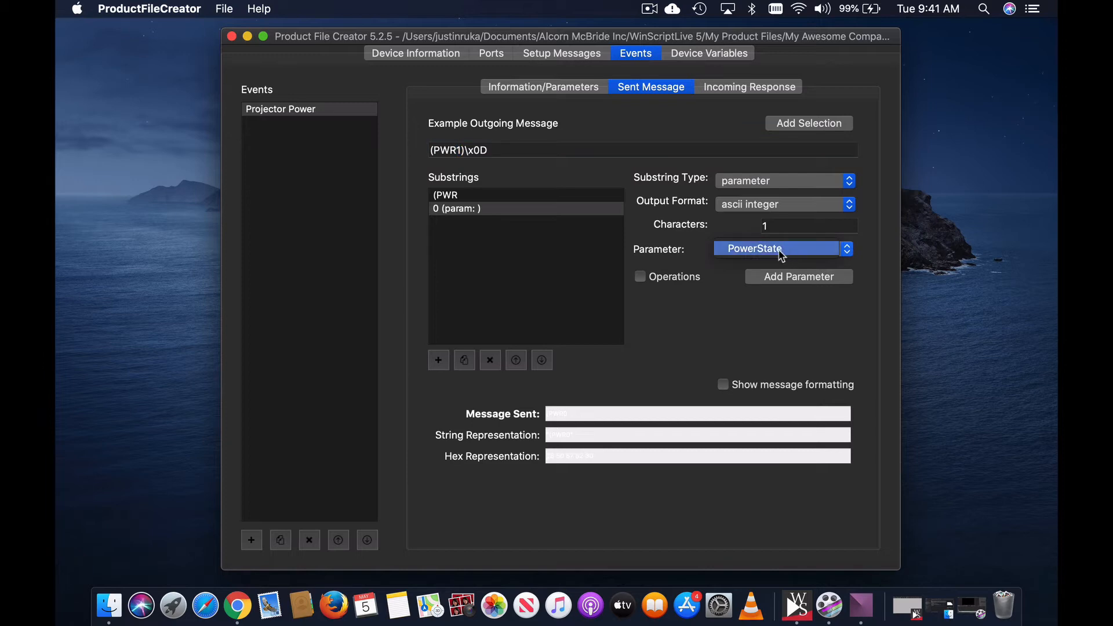
click(781, 250)
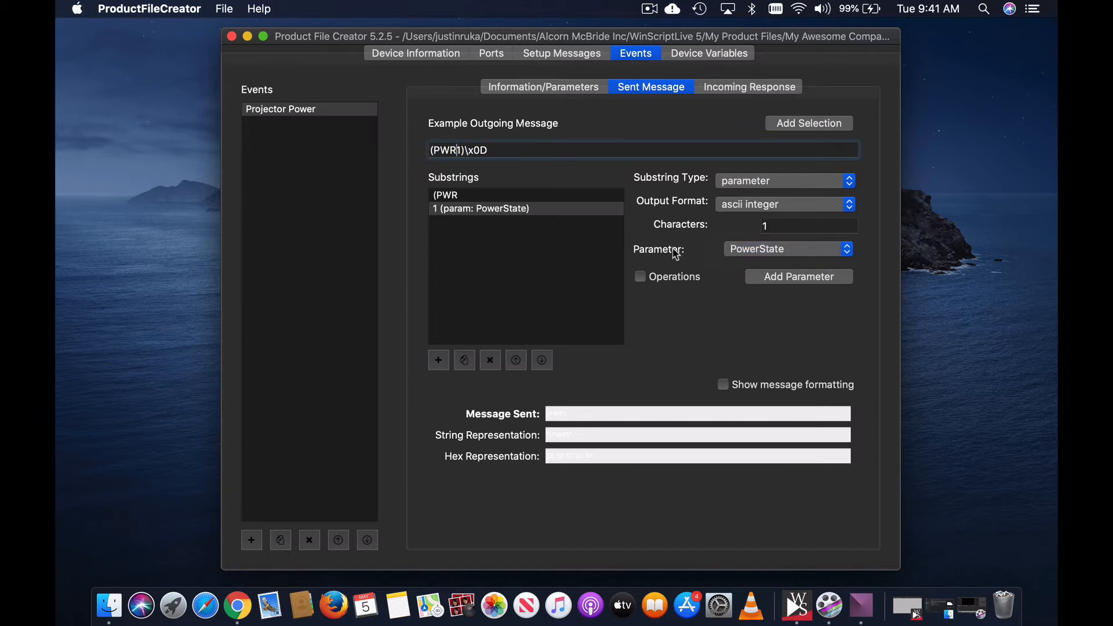
- Add the closing ")\x0D" part of the example outgoing message as a constant substring
drag(489, 151, 462, 154)
click(827, 124)
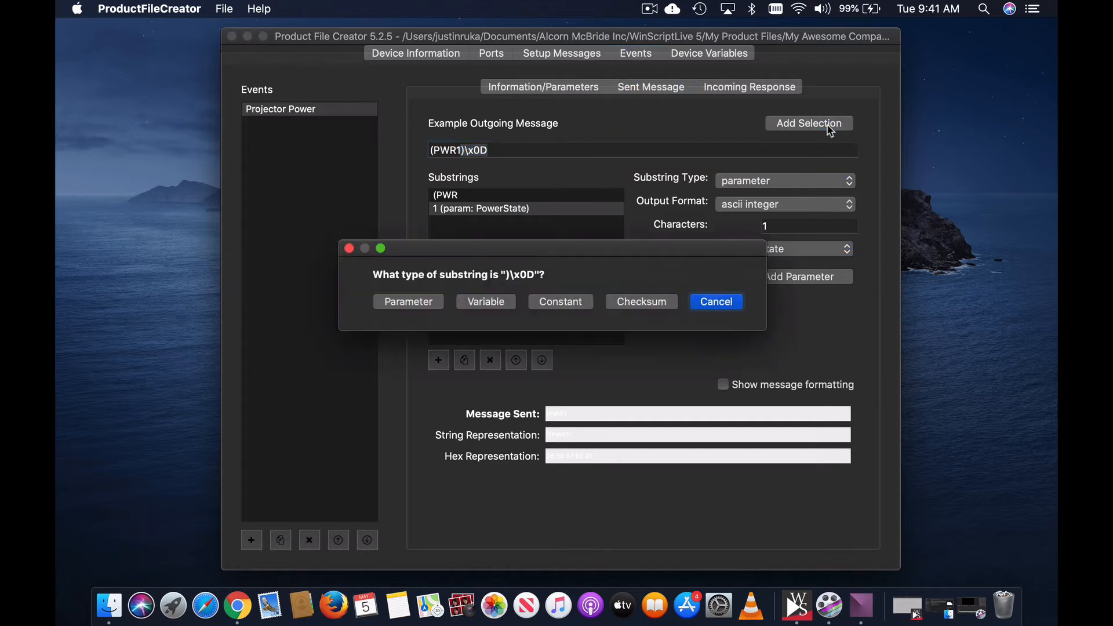
click(587, 307)
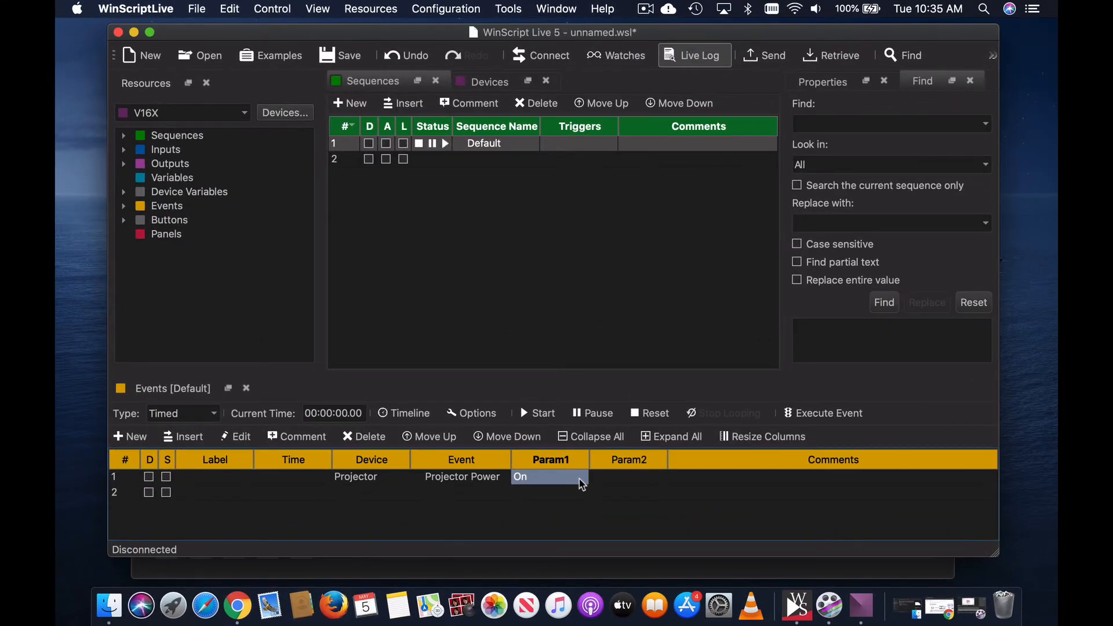
- In WinScript Live, set Param1 of the Projector Power event in the Default sequence to Off
click(582, 485)
click(582, 478)
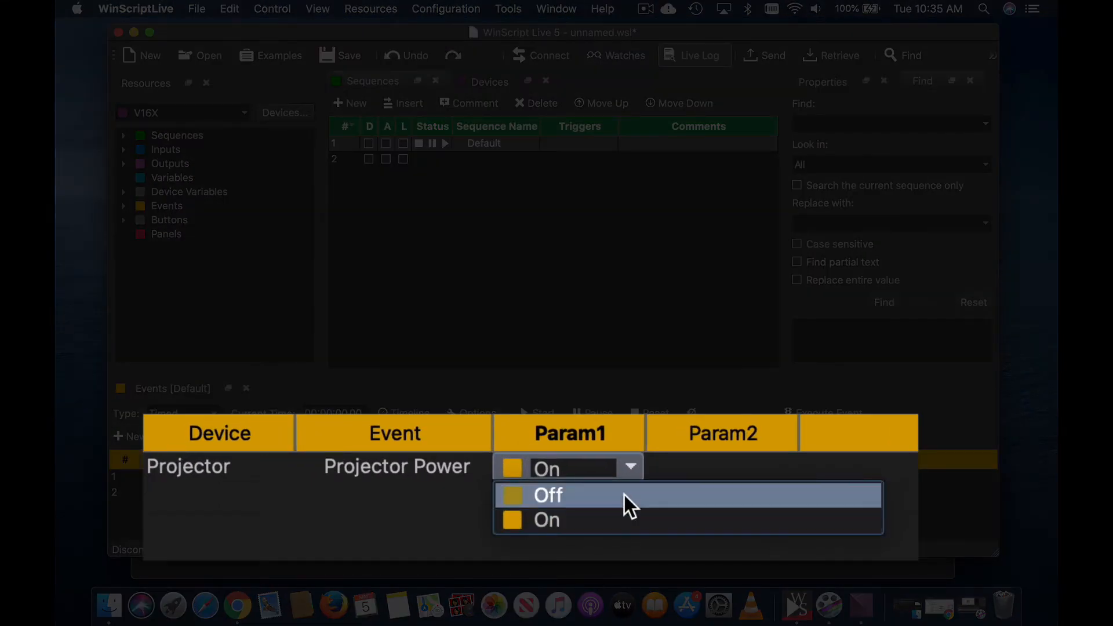
click(624, 495)
click(708, 505)
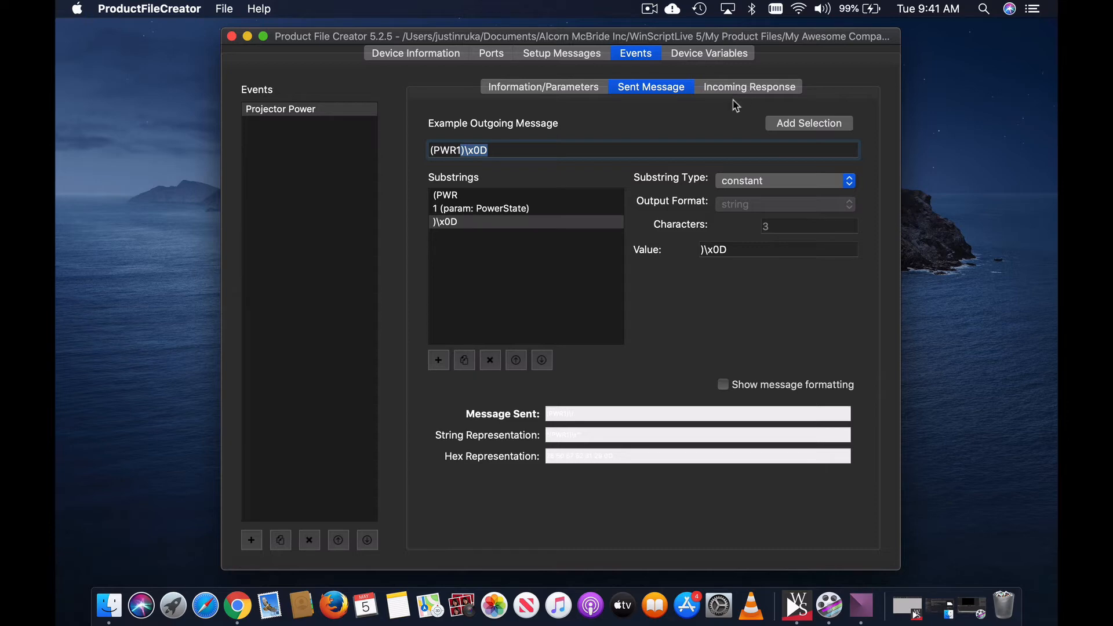
- Back in Product File Creator, add a new event and name it "Get Lamp Hours"
click(500, 90)
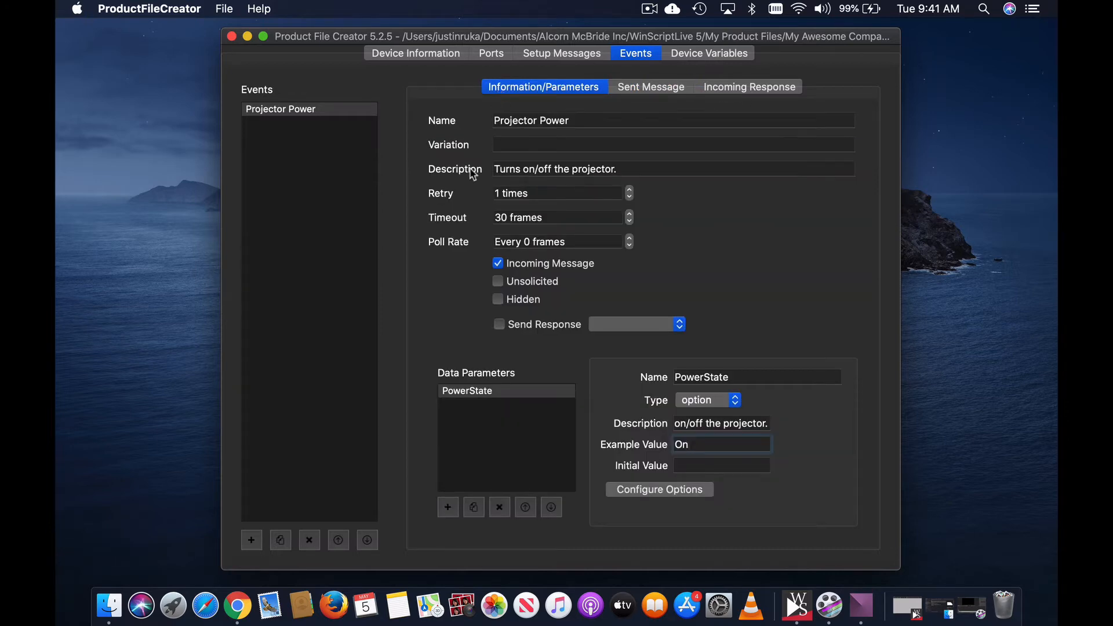
click(251, 540)
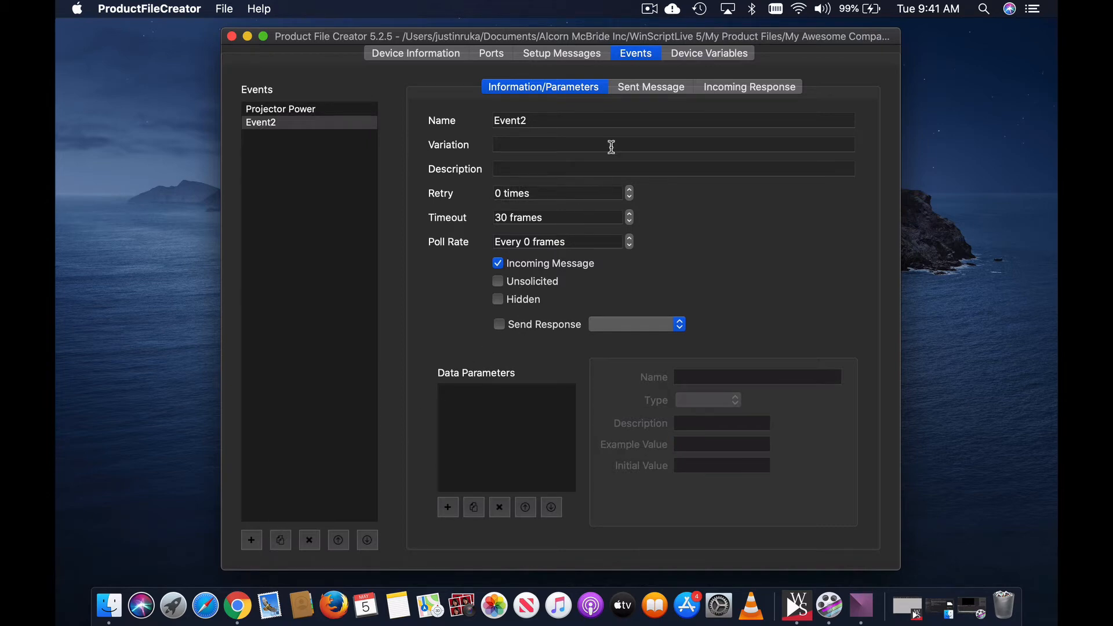
drag(613, 117, 478, 124)
text(Ge)
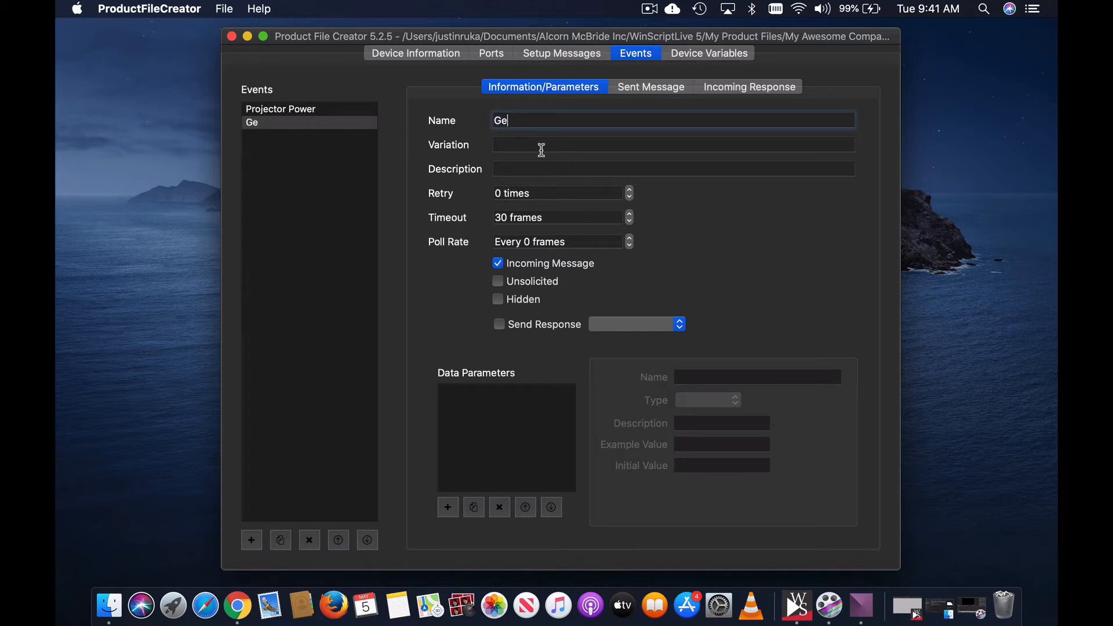
text(t Lamp Hours)
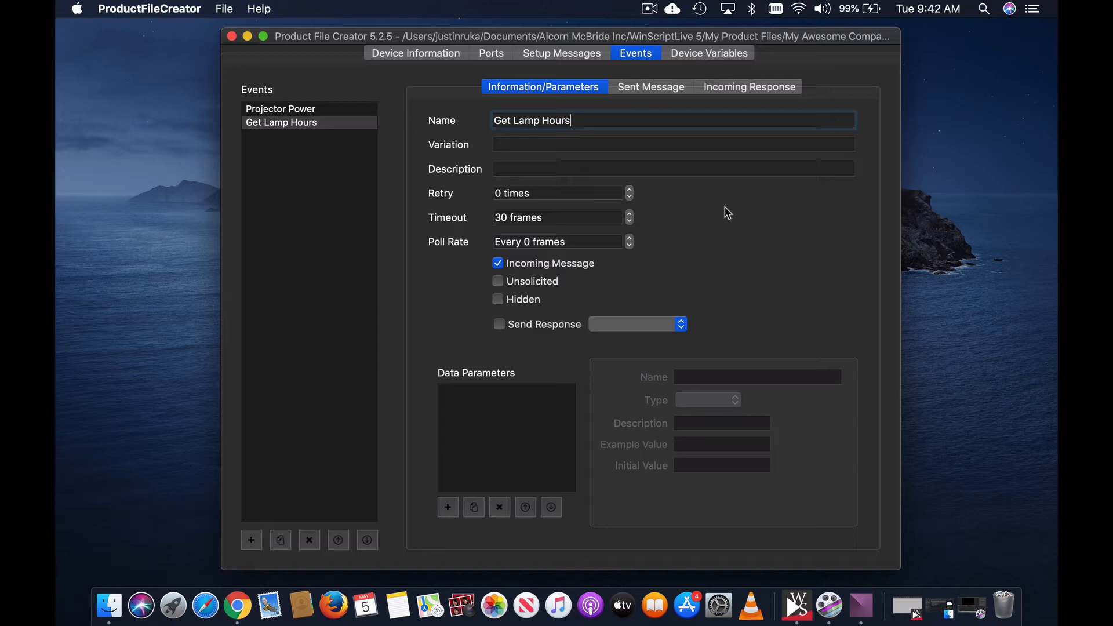
- Describe the Get Lamp Hours event as "Gets the projector's lamp hours and stores the information into the LampHours Device Variable."
click(690, 168)
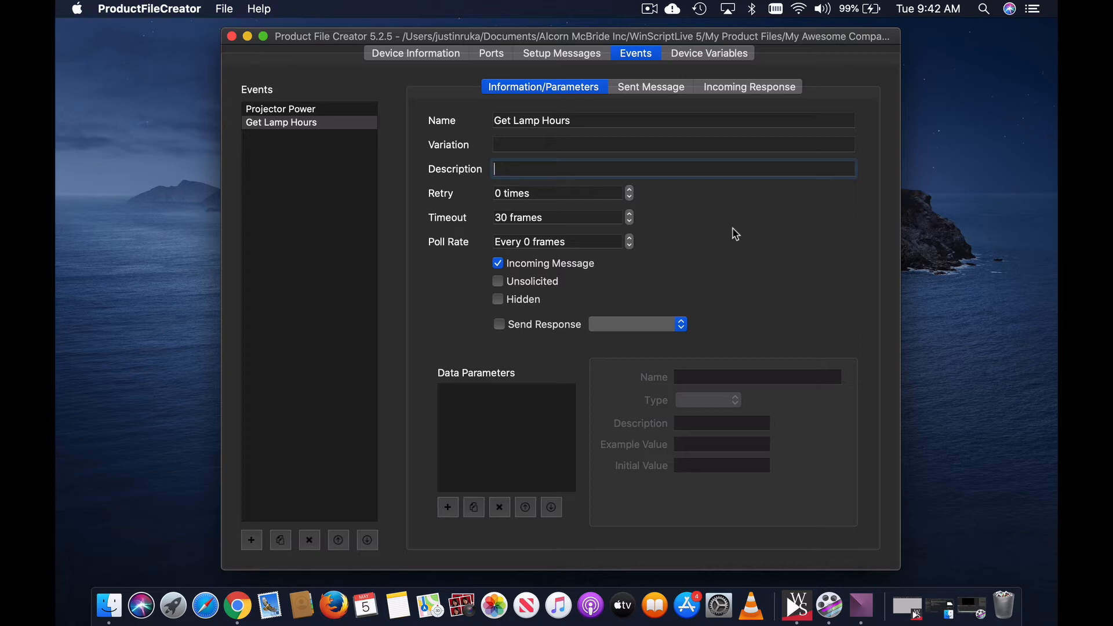
text(Gets the projector's lamp )
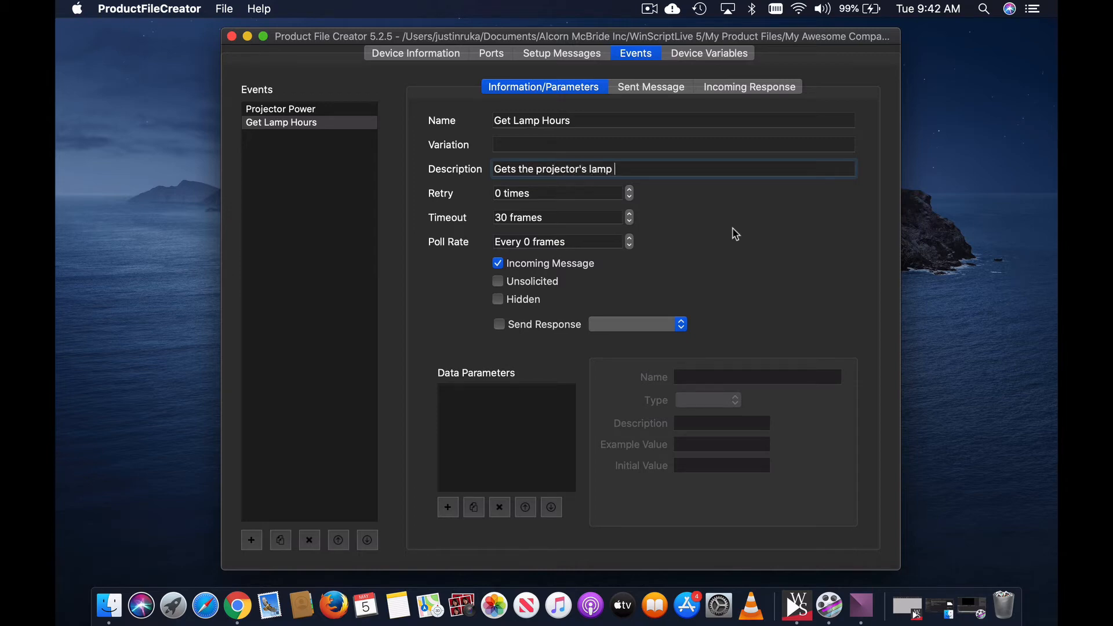
text(hours and stores the information in)
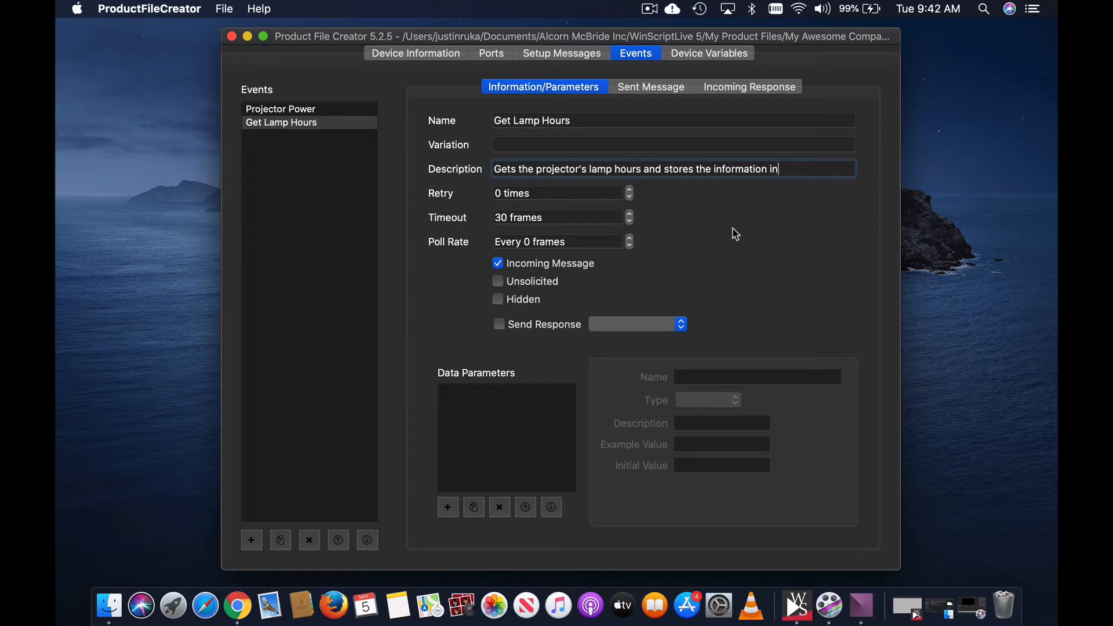
text(to the LampHour)
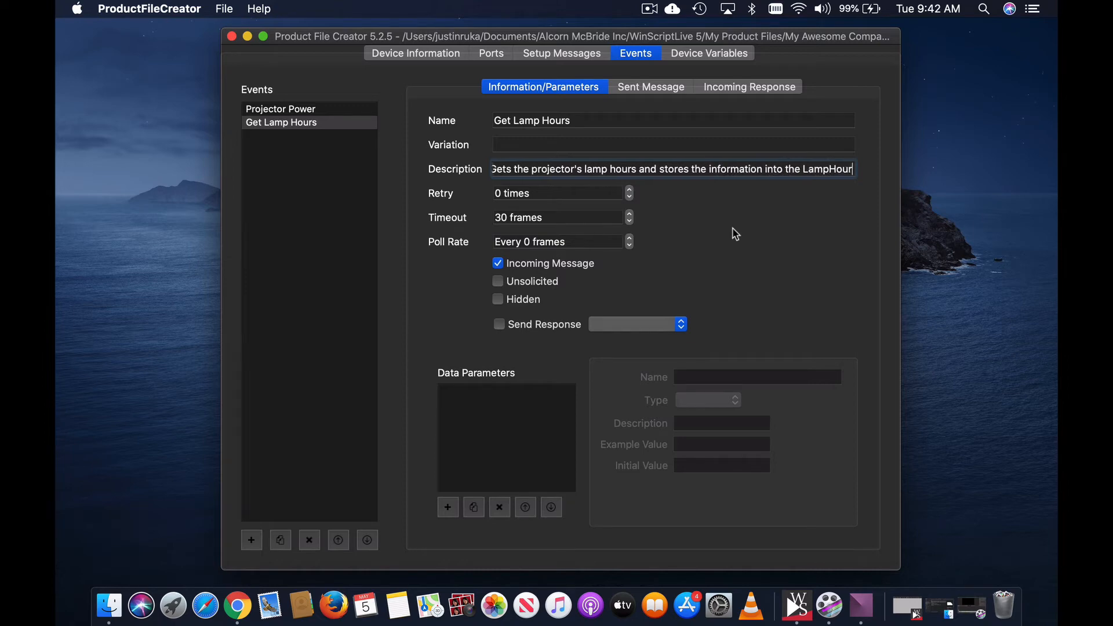
text(s Device V)
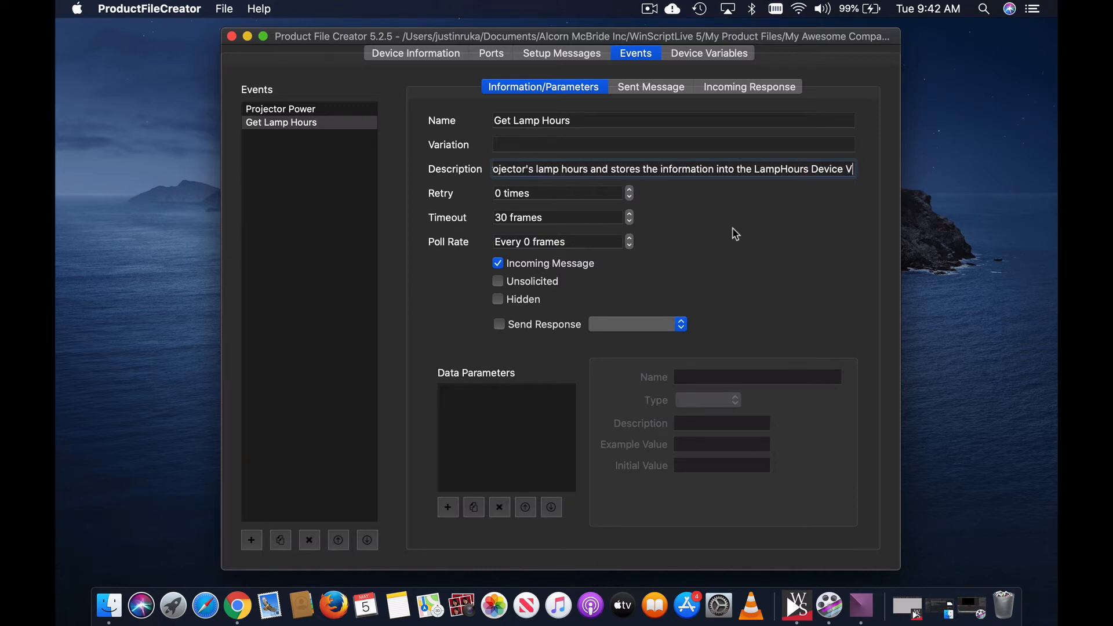
text(ariable.)
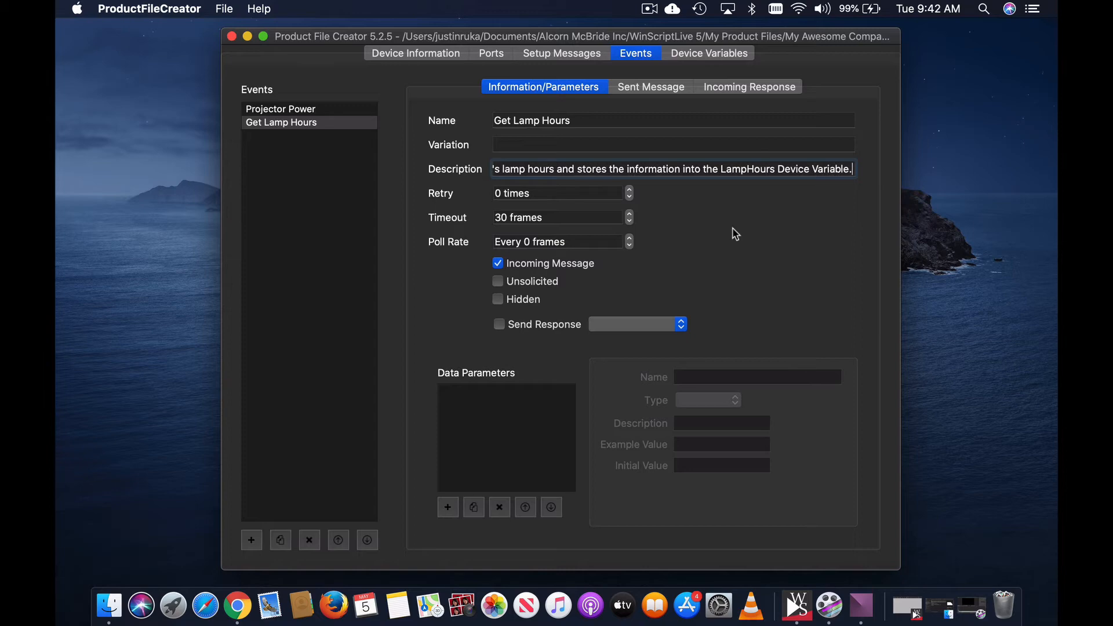
- Set the event's example outgoing message to "(SST+LAMP)\x0D" and add the whole message as a constant substring
click(674, 88)
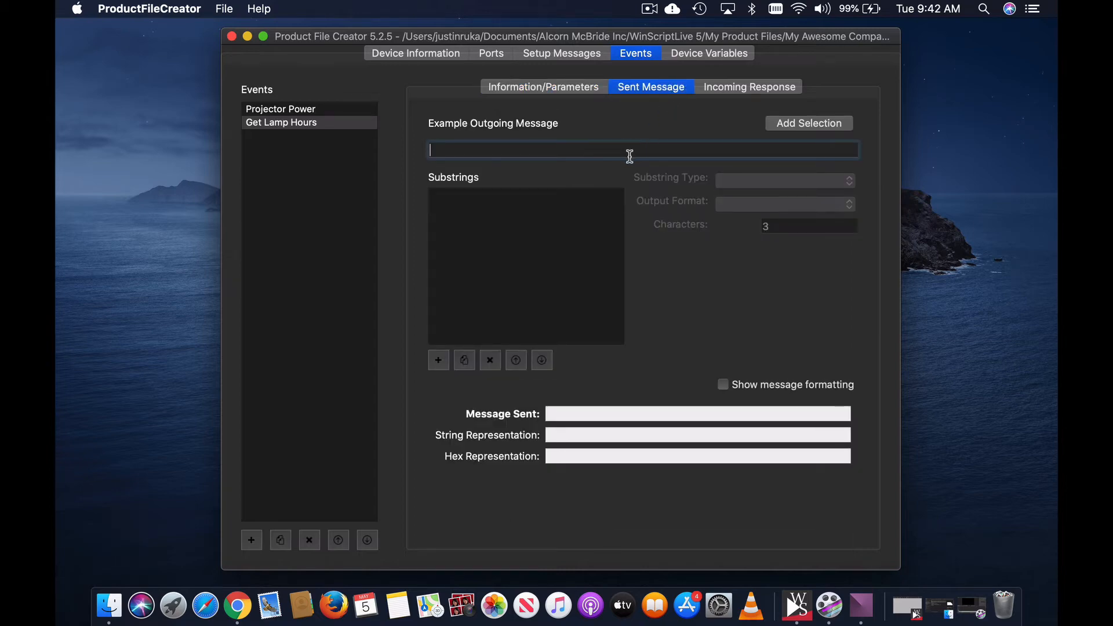
text((SST+LAMP))
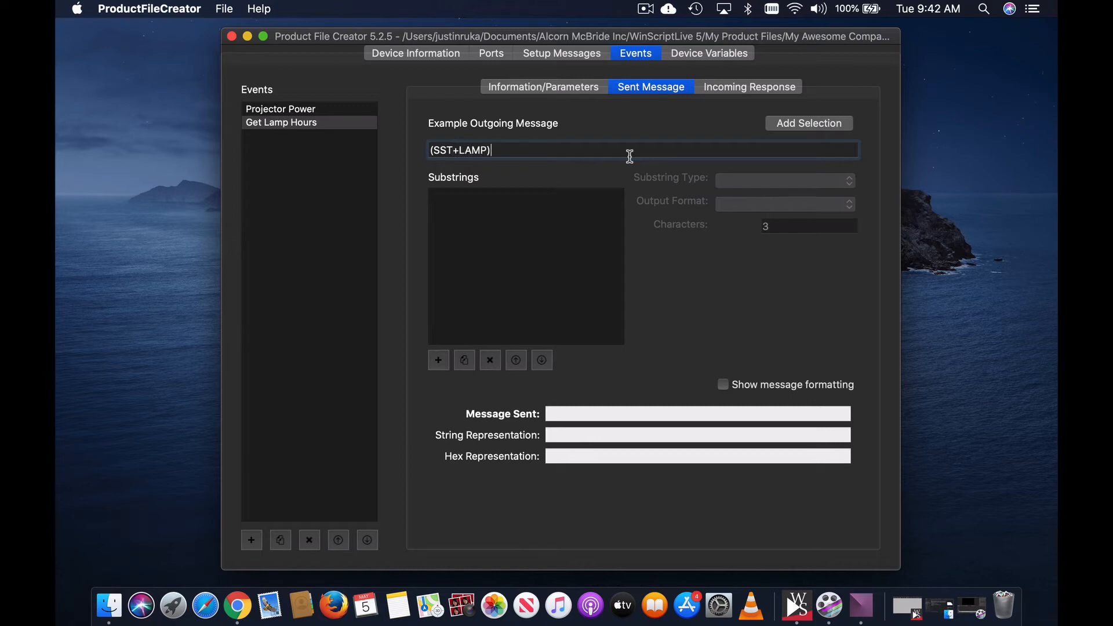
text(\x0D)
drag(549, 150, 396, 150)
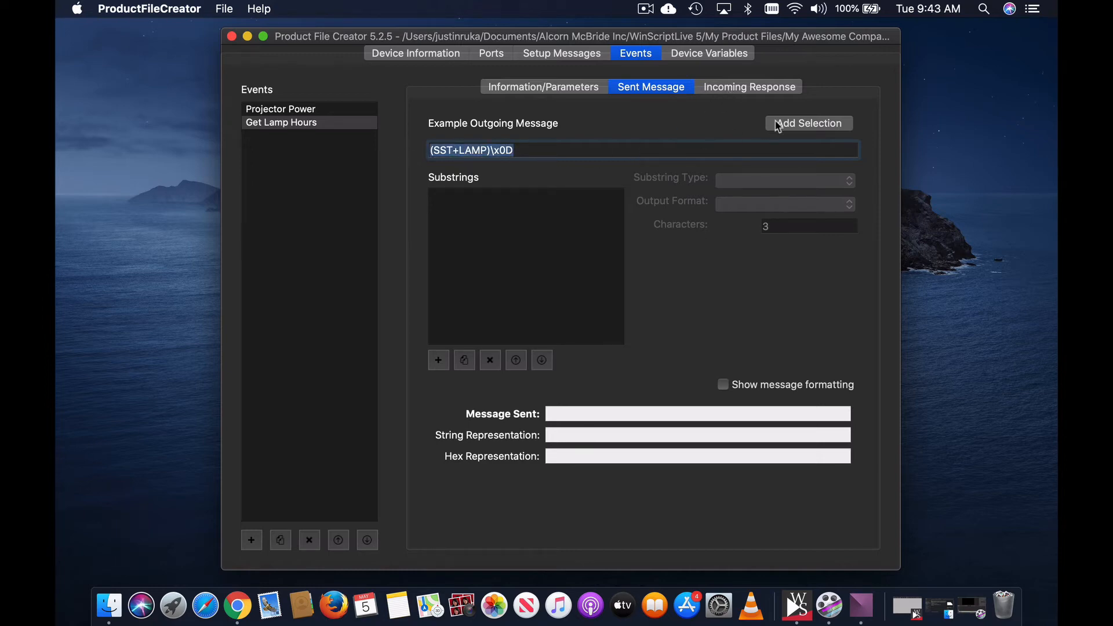
click(799, 129)
click(576, 302)
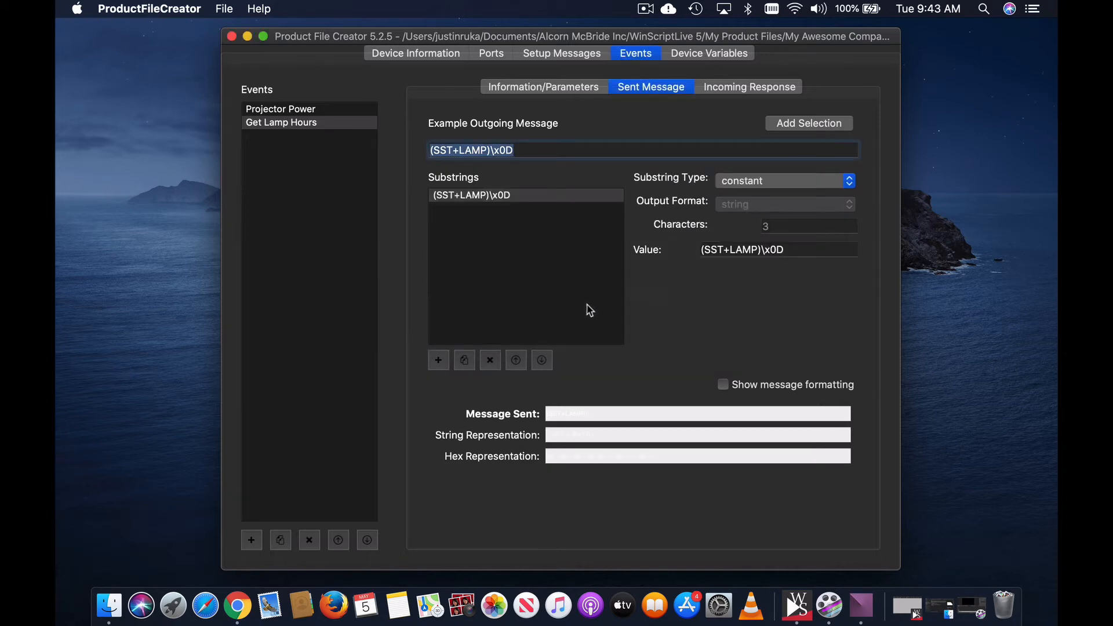
- Set the example incoming message of Get Lamp Hours to (SST+LAMP!008 "06:45 hh:mm" "Lamp 1 Active Hours")
click(779, 88)
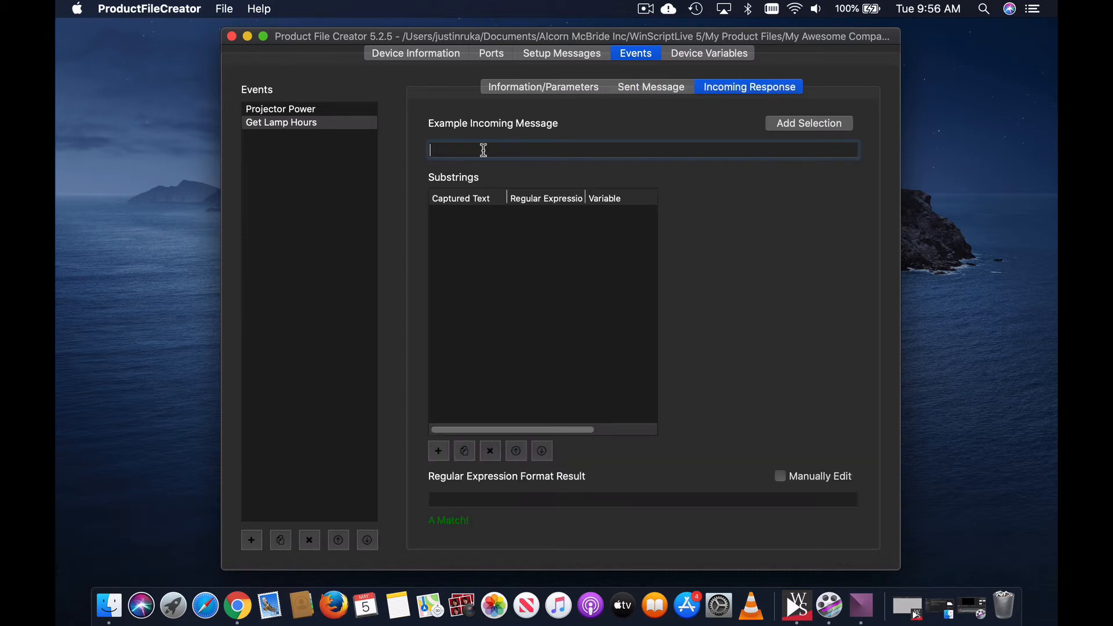
text((SST+LAMP)
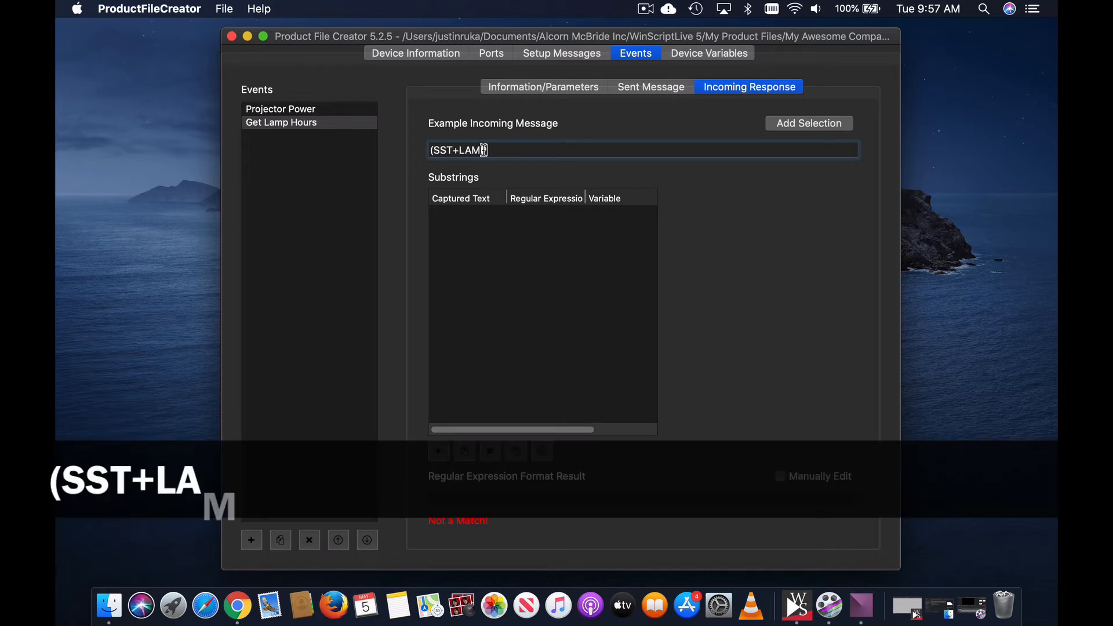
text(!008)
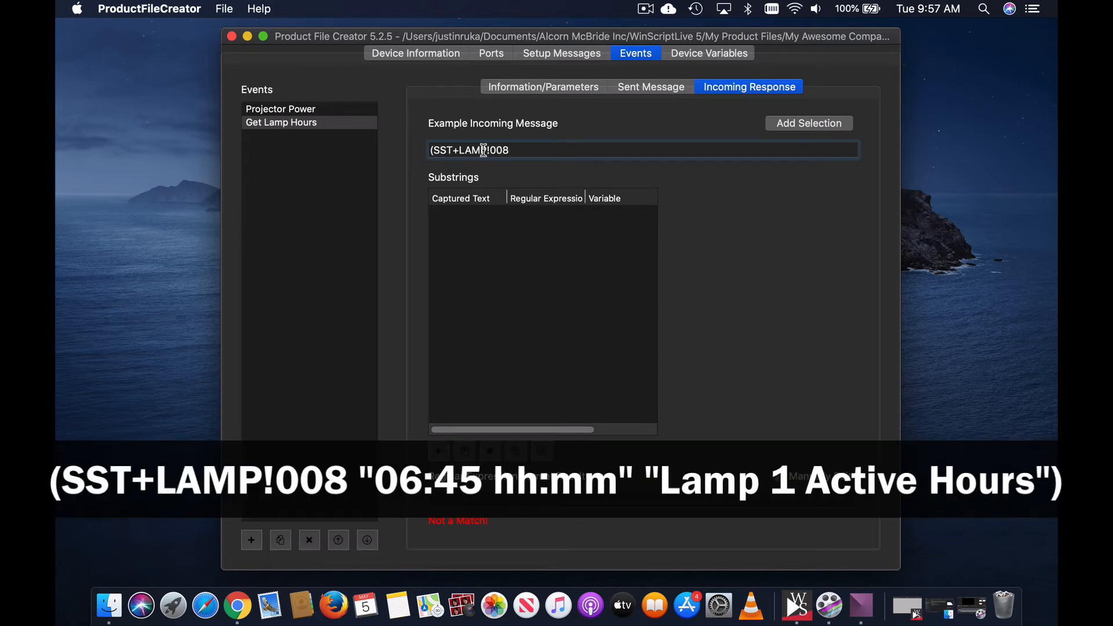
text( "06:45 hh:mm" "Lamp 1 Active Hours"))
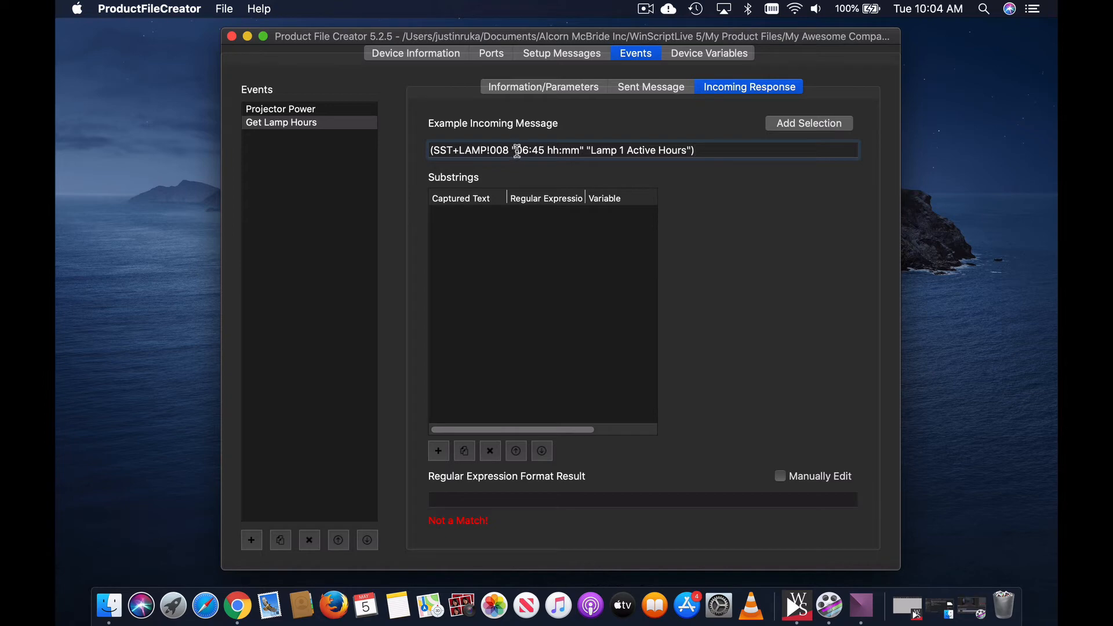
- Add the opening part (SST+LAMP!008 " of the incoming message as a constant substring, and select the 06 after it
drag(516, 150, 425, 154)
click(799, 123)
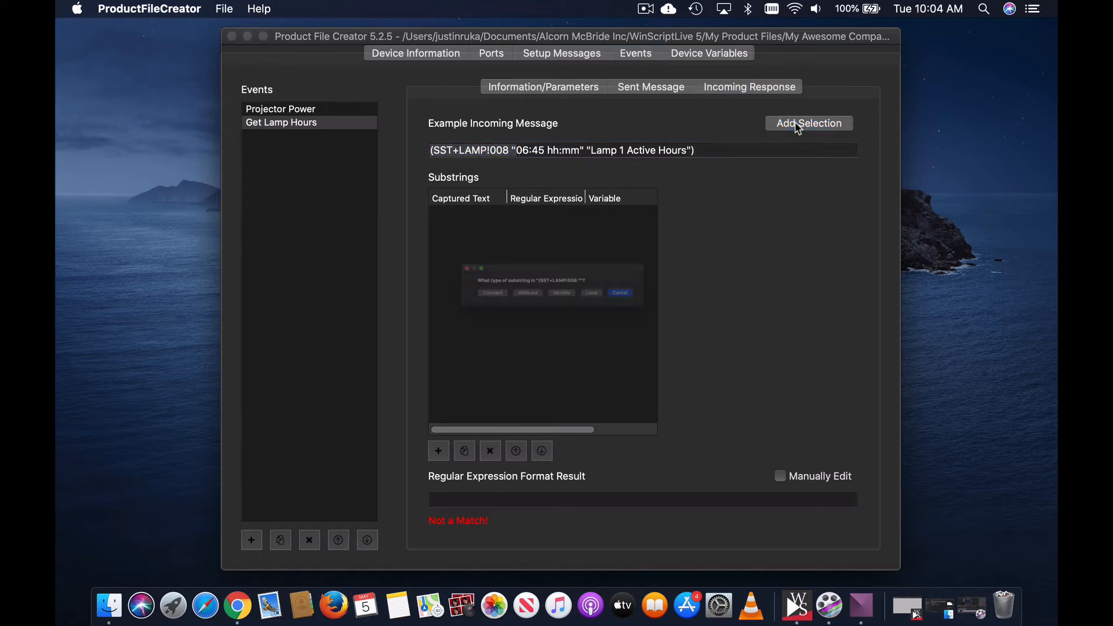
click(422, 302)
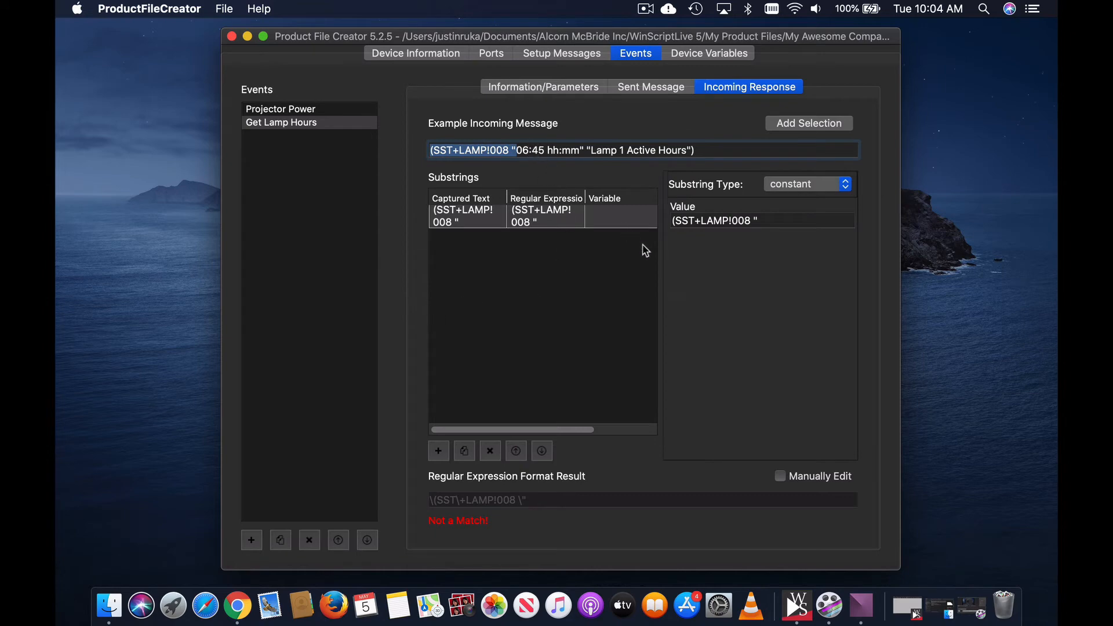
click(523, 151)
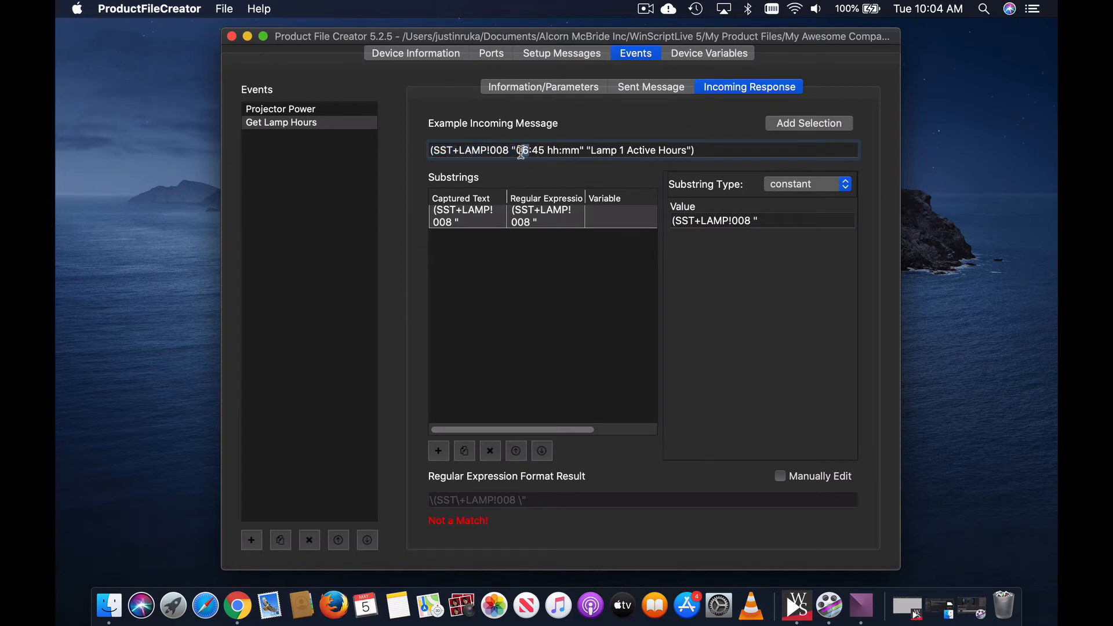
double_click(522, 151)
- Add a device variable named LampHours with the integer type
click(736, 56)
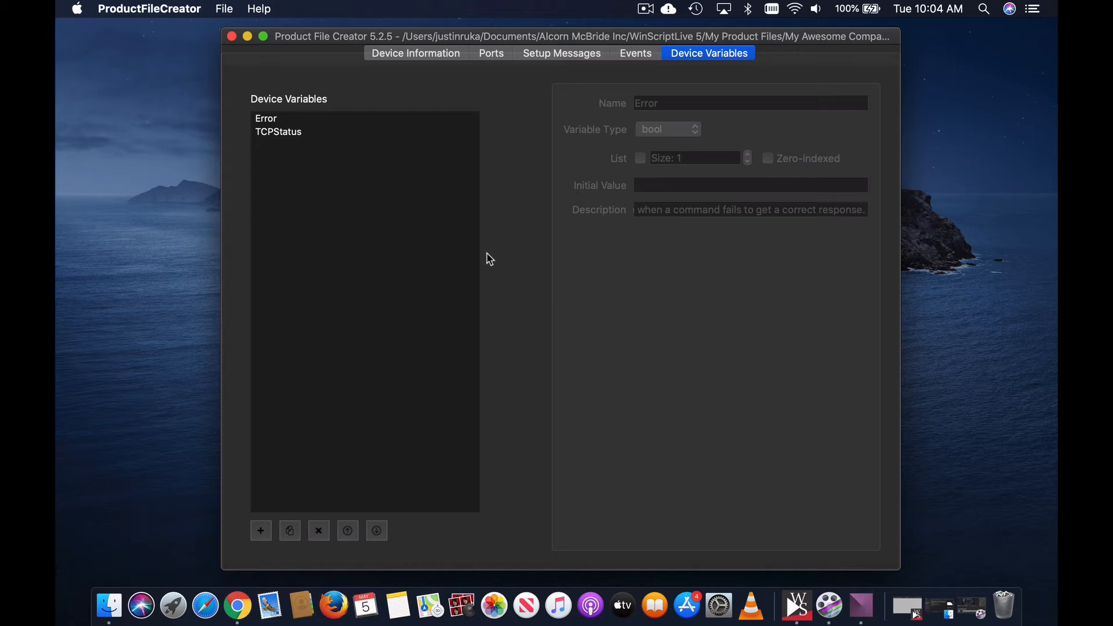
click(366, 121)
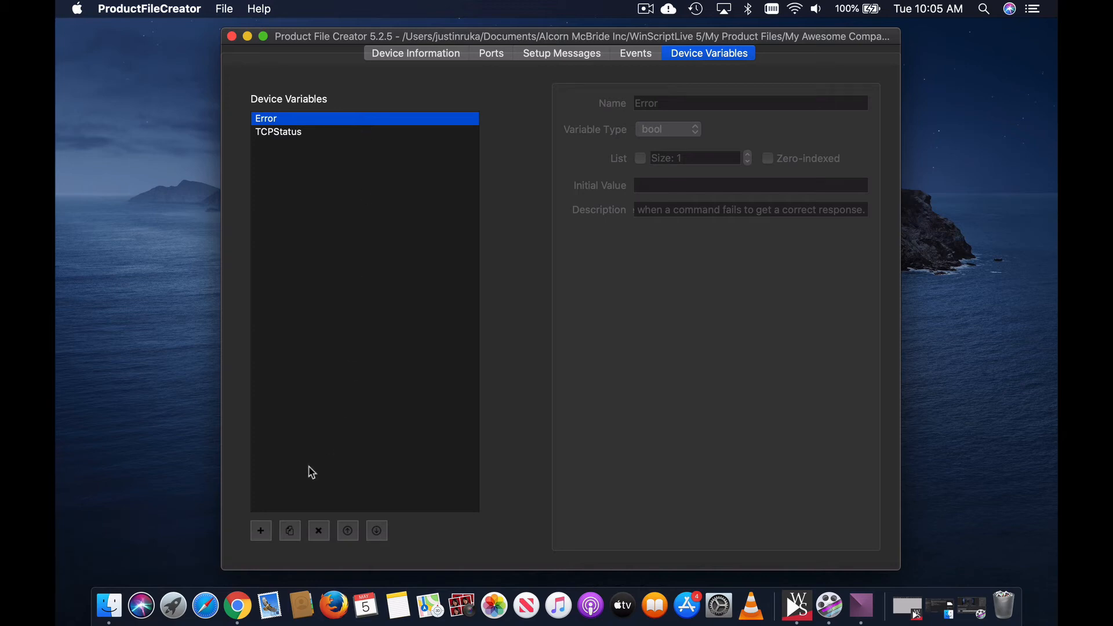
click(261, 531)
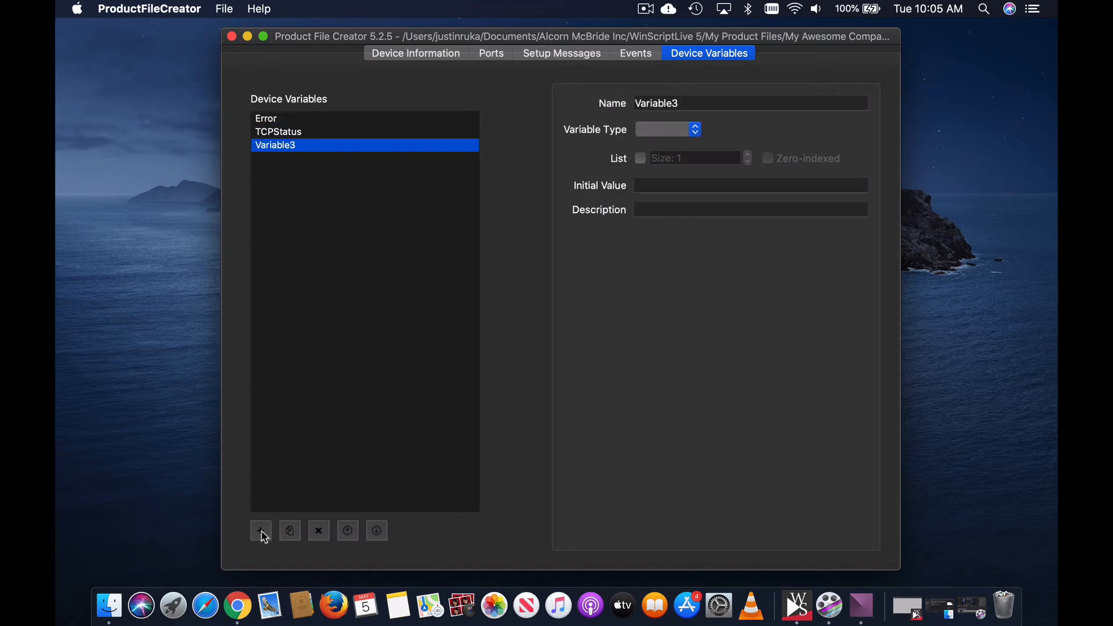
double_click(689, 103)
text(LampHours)
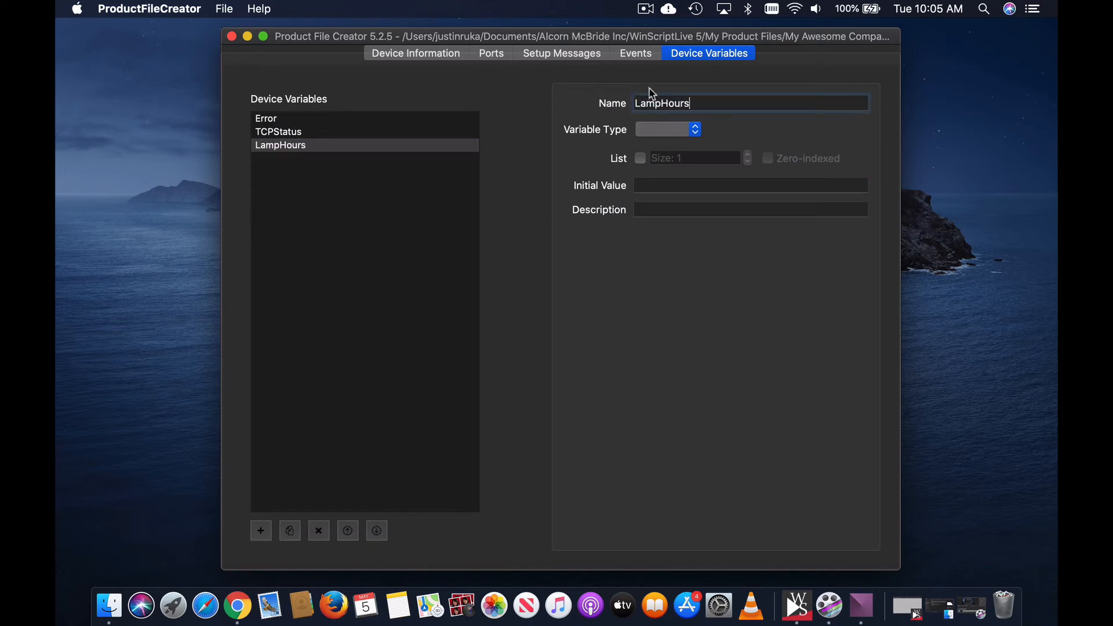
click(697, 131)
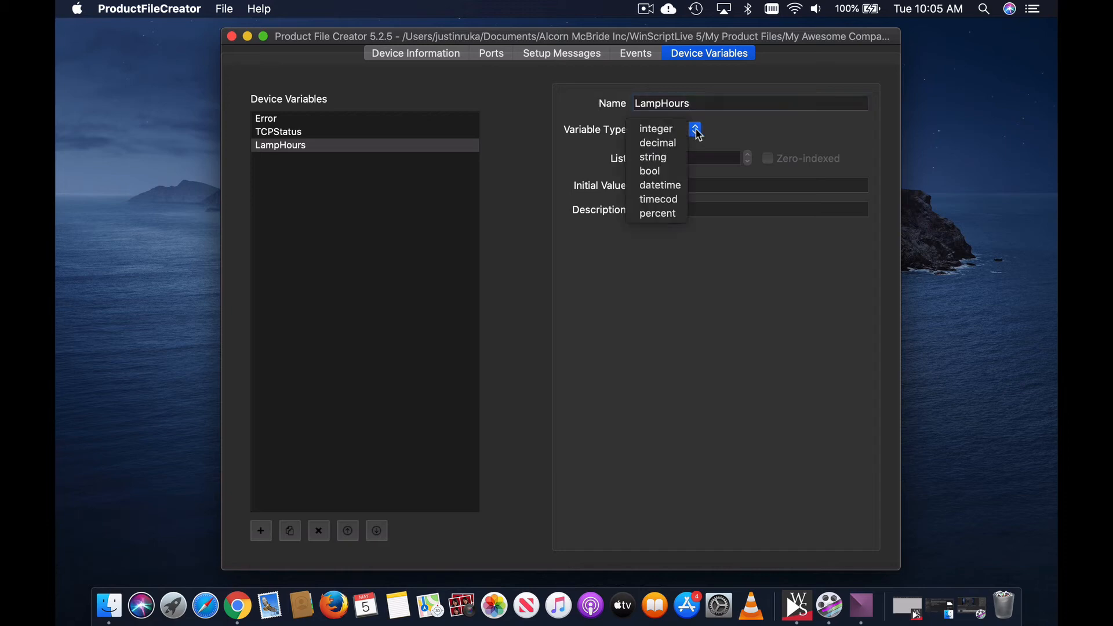
click(683, 132)
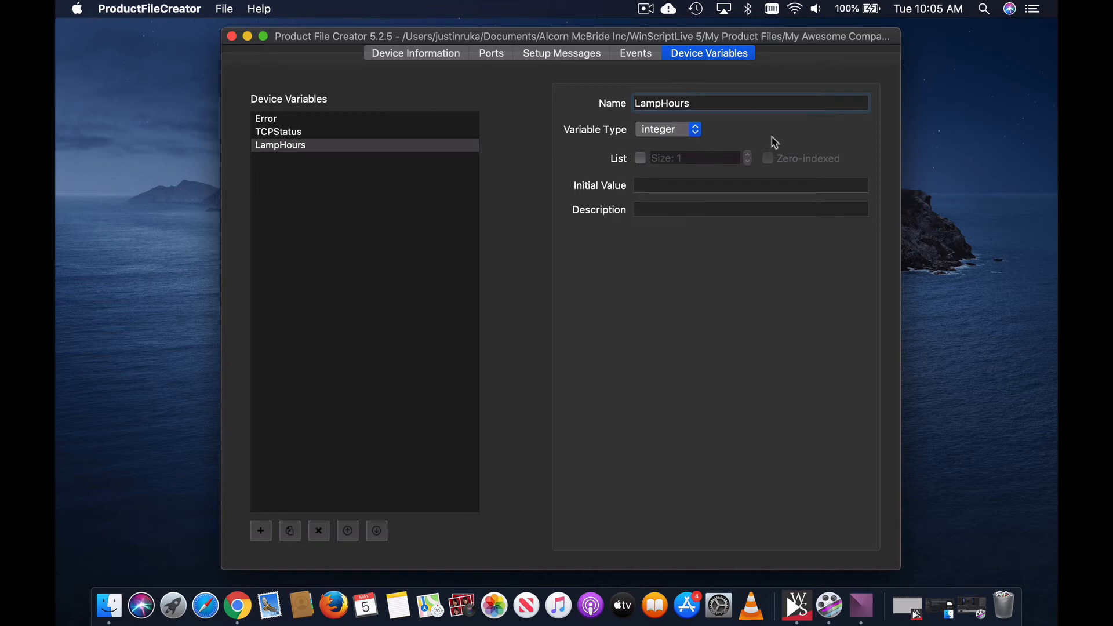
- Describe the LampHours variable as "Lamp hours of the projectors filled with the Get Lamp Hours event."
click(749, 184)
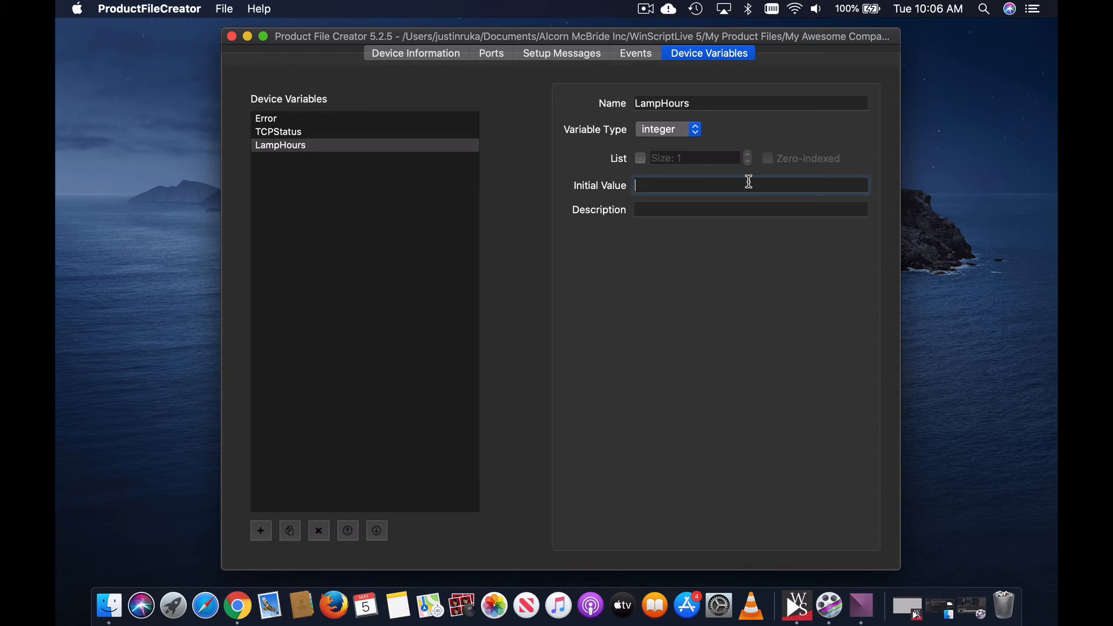
click(739, 209)
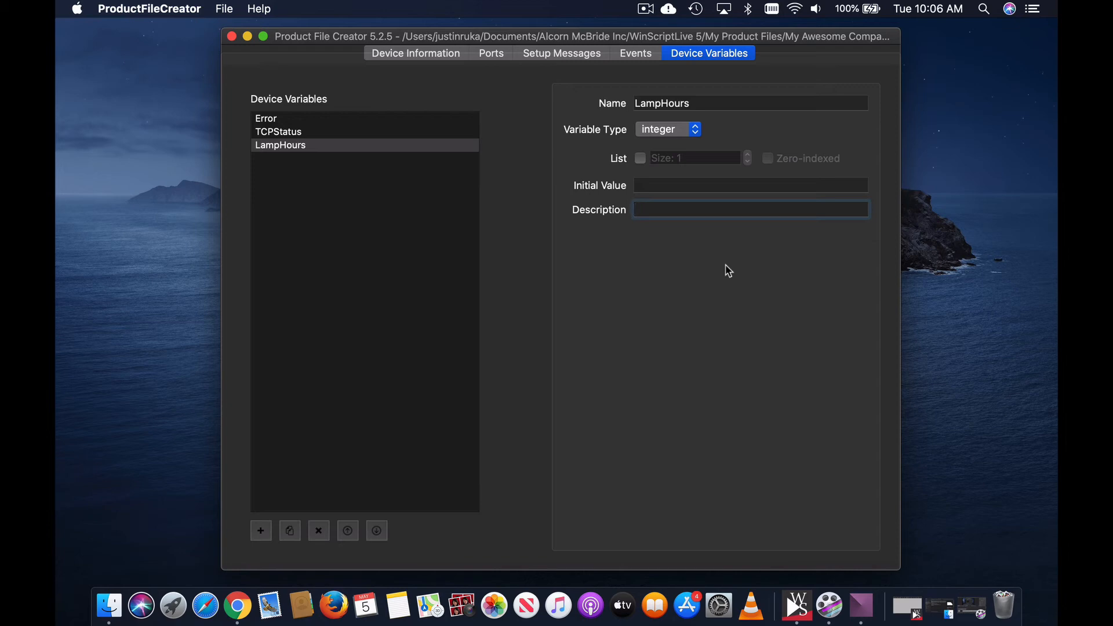
text(Lamp hours of the projectors)
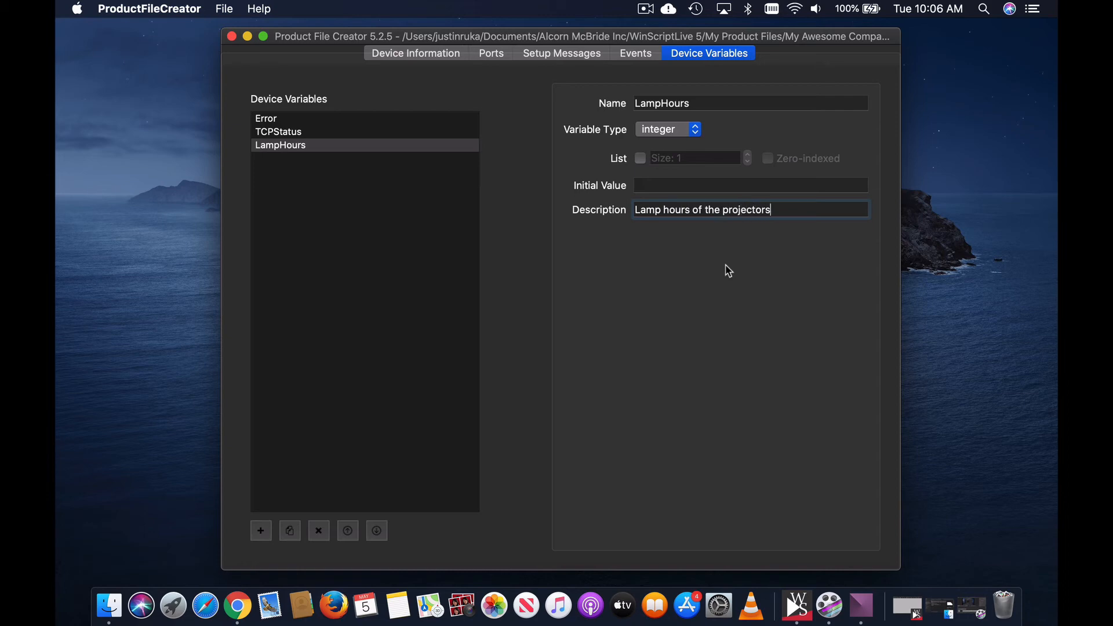
text( filled with the Get Lamp Hours event.)
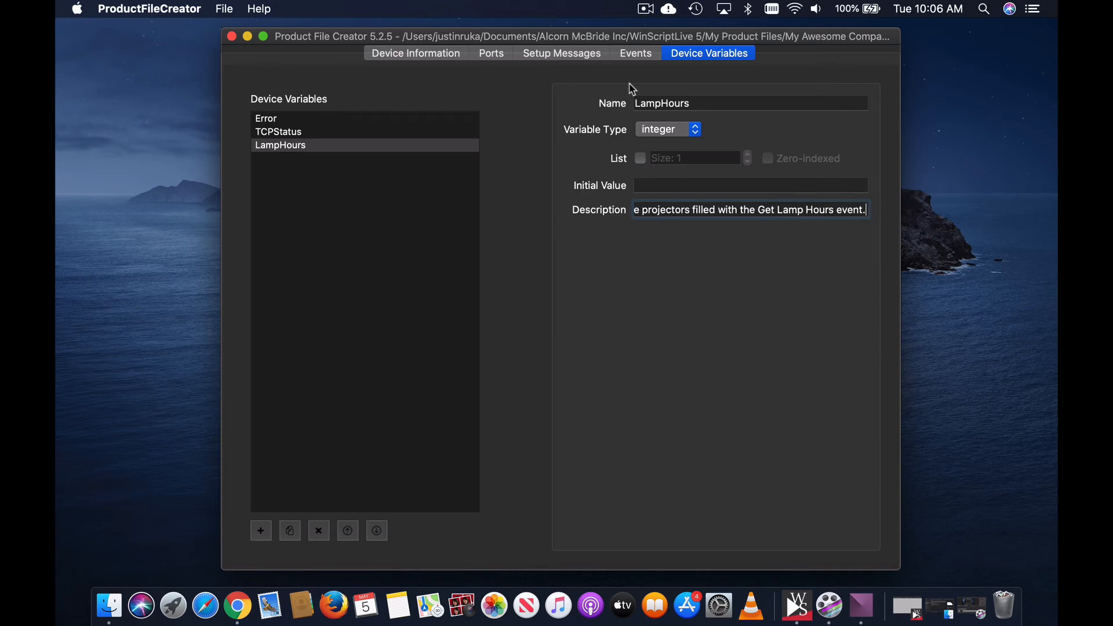
- Add the 06 of the Get Lamp Hours incoming message as a variable substring linked to LampHours
click(637, 62)
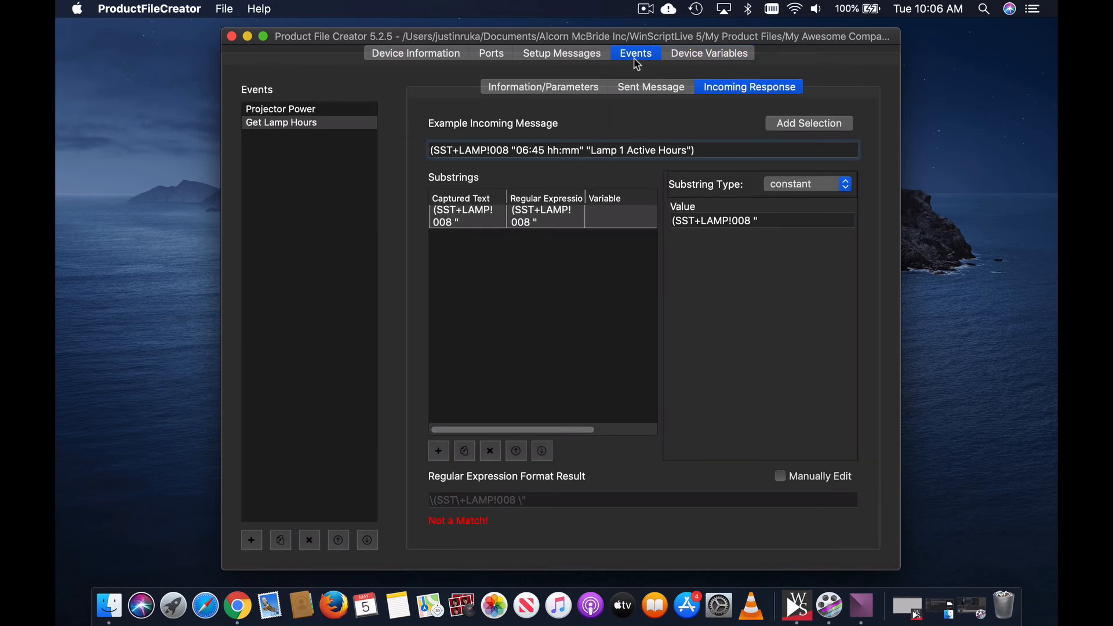
drag(530, 150, 515, 150)
click(838, 122)
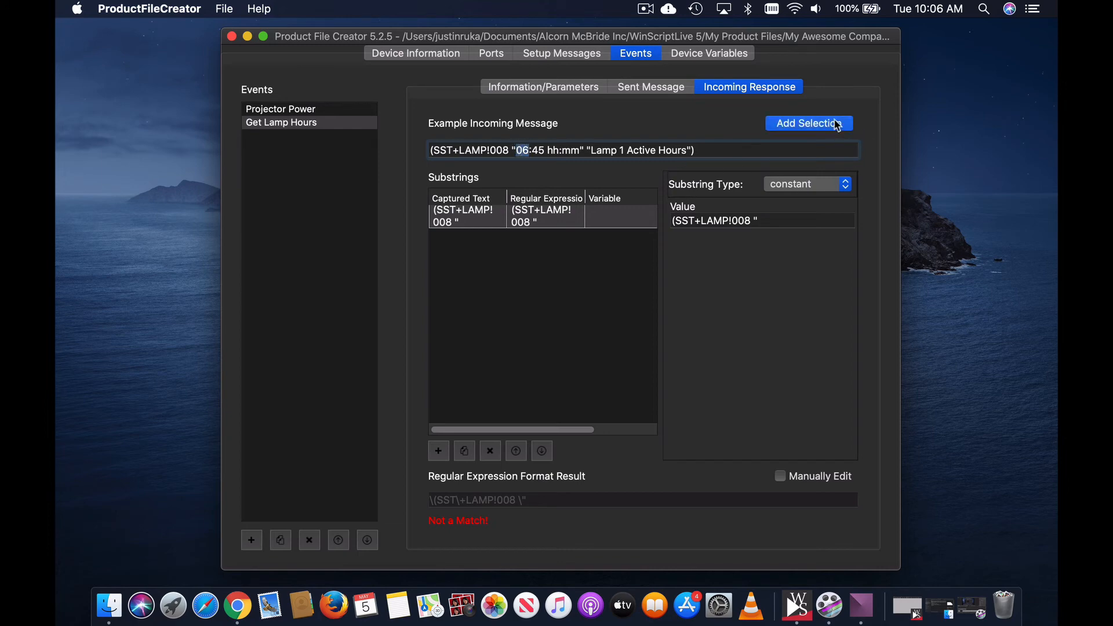
click(597, 302)
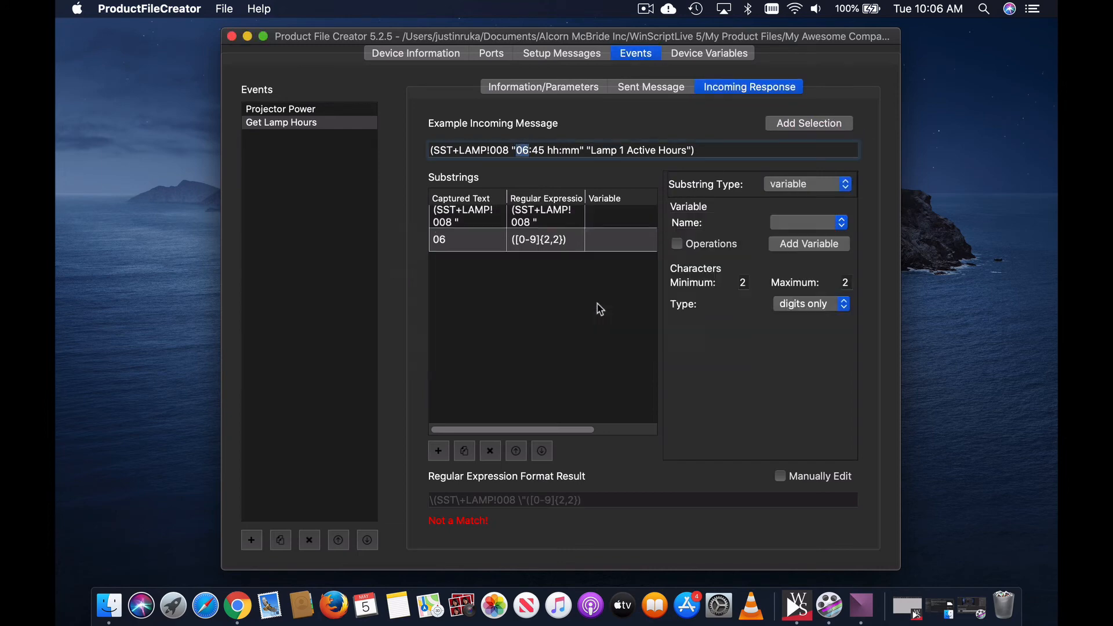
click(829, 224)
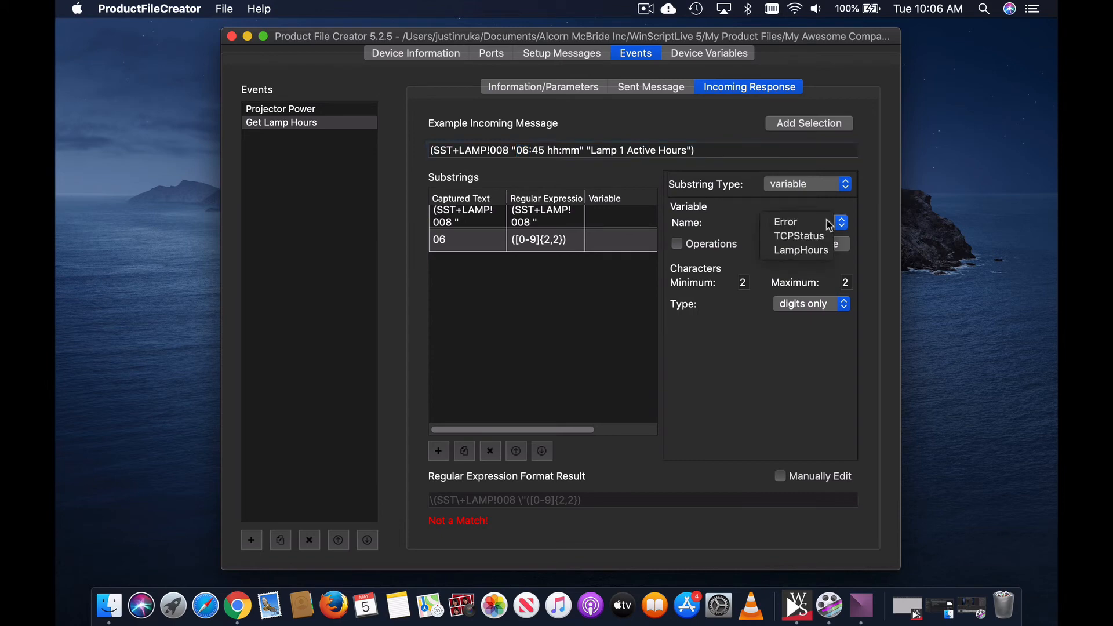
click(811, 251)
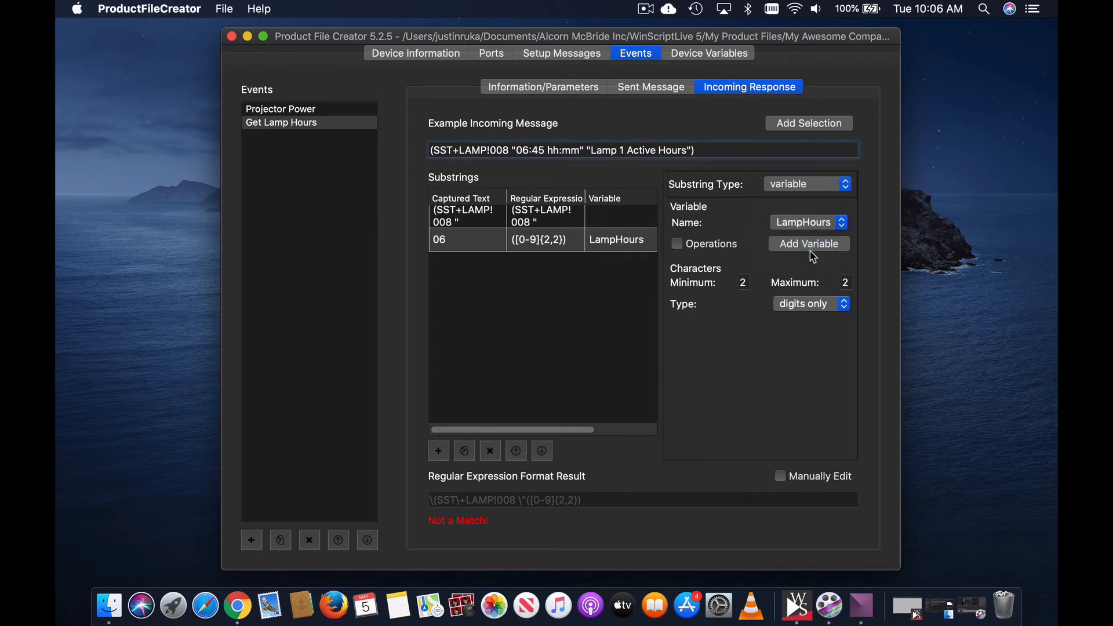
- Enable operations for the 06 variable substring and insert the atoi(<string>) function as its operation
drag(902, 268, 1047, 269)
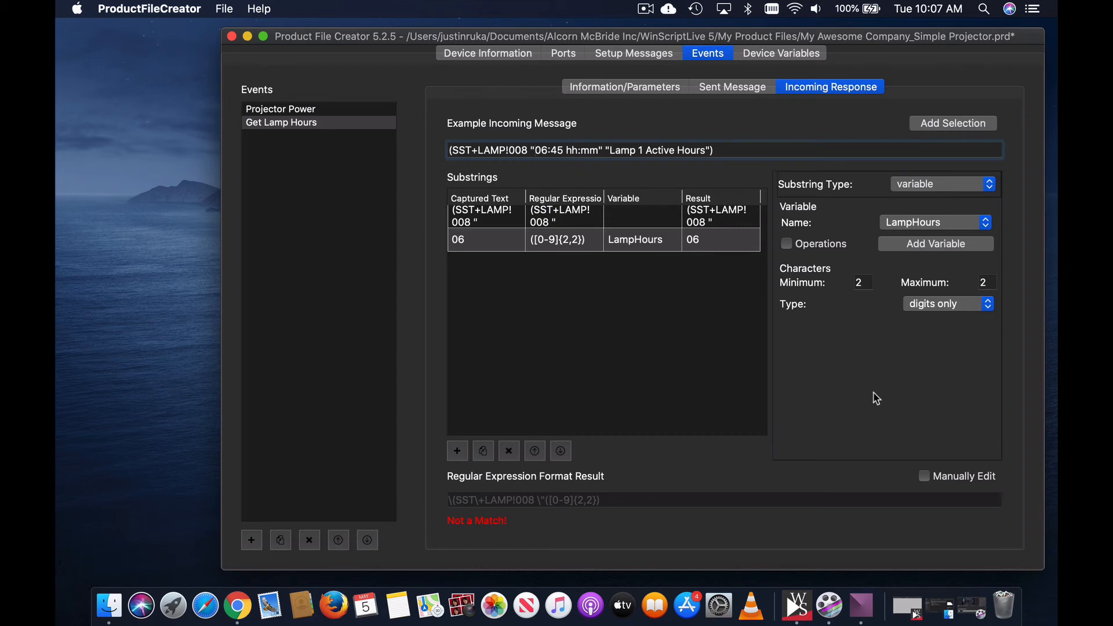
click(787, 244)
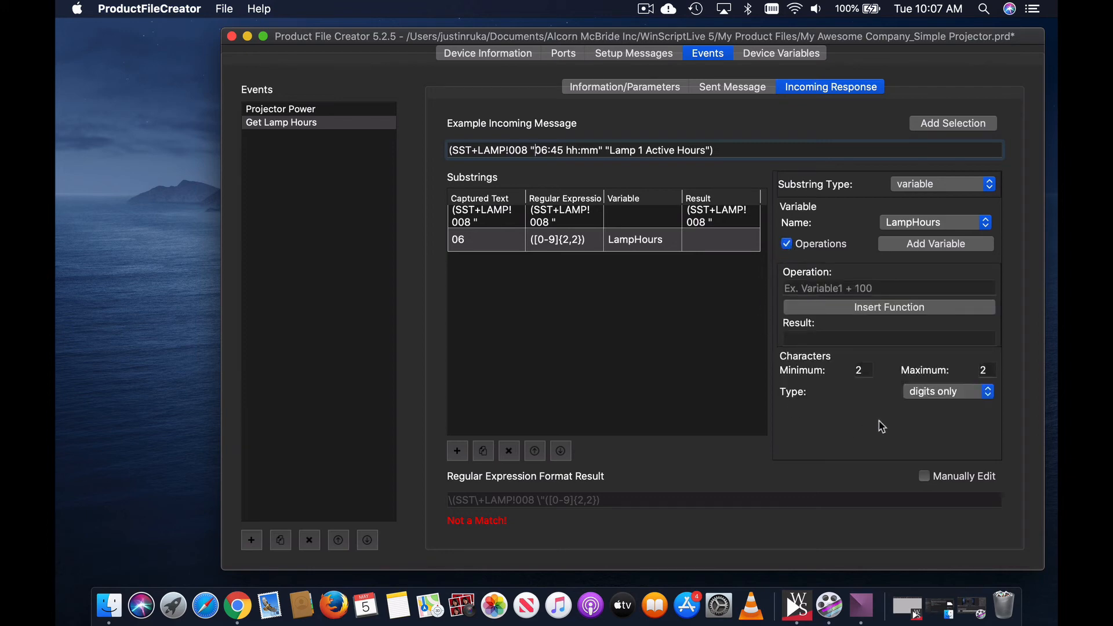
click(933, 314)
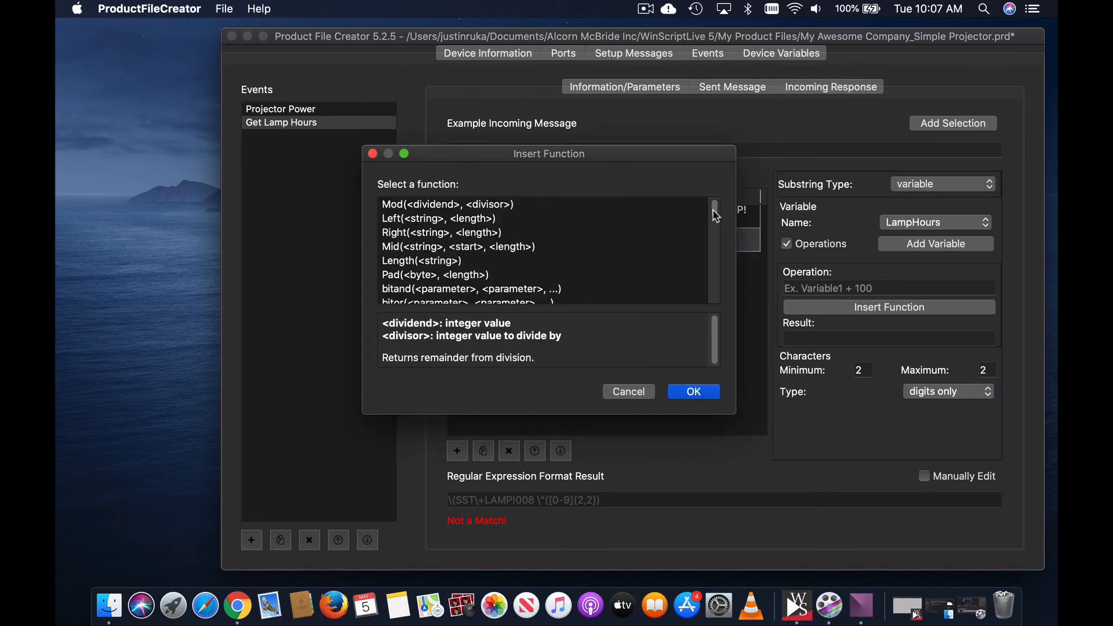
scroll(716, 215, down, 1)
mouse_move(717, 216)
mouse_down()
mouse_move(715, 254)
mouse_move(718, 230)
mouse_up()
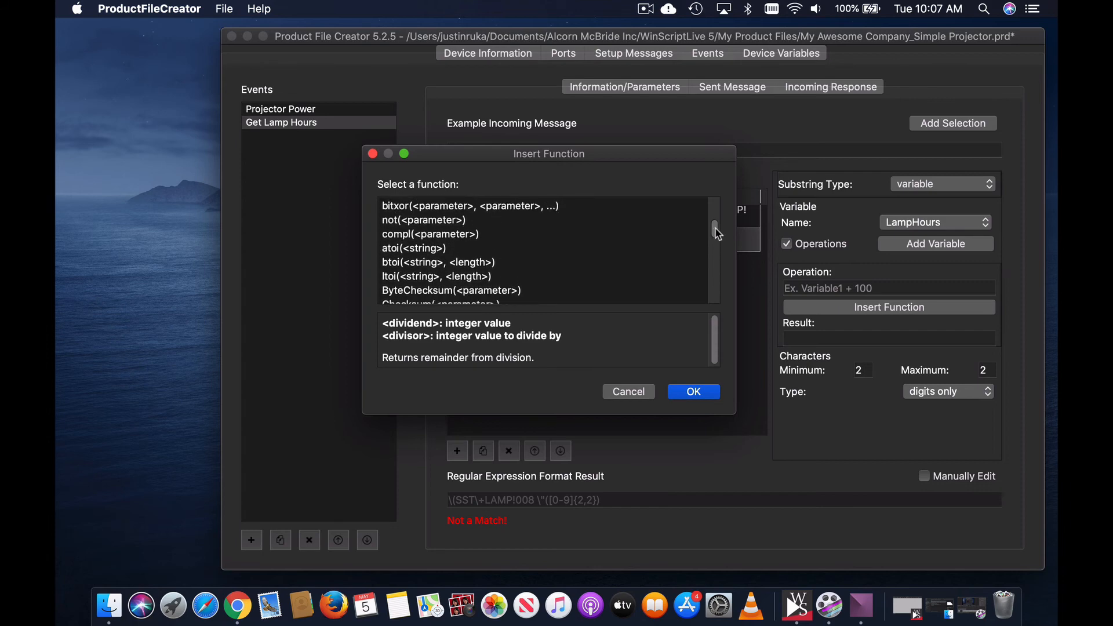
click(449, 254)
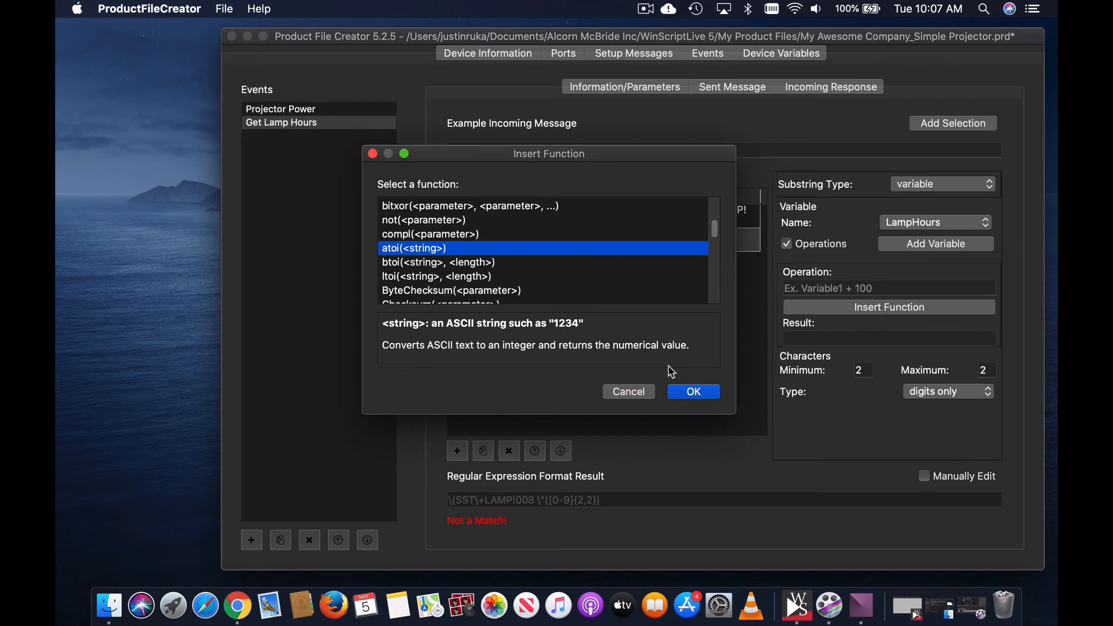
click(709, 397)
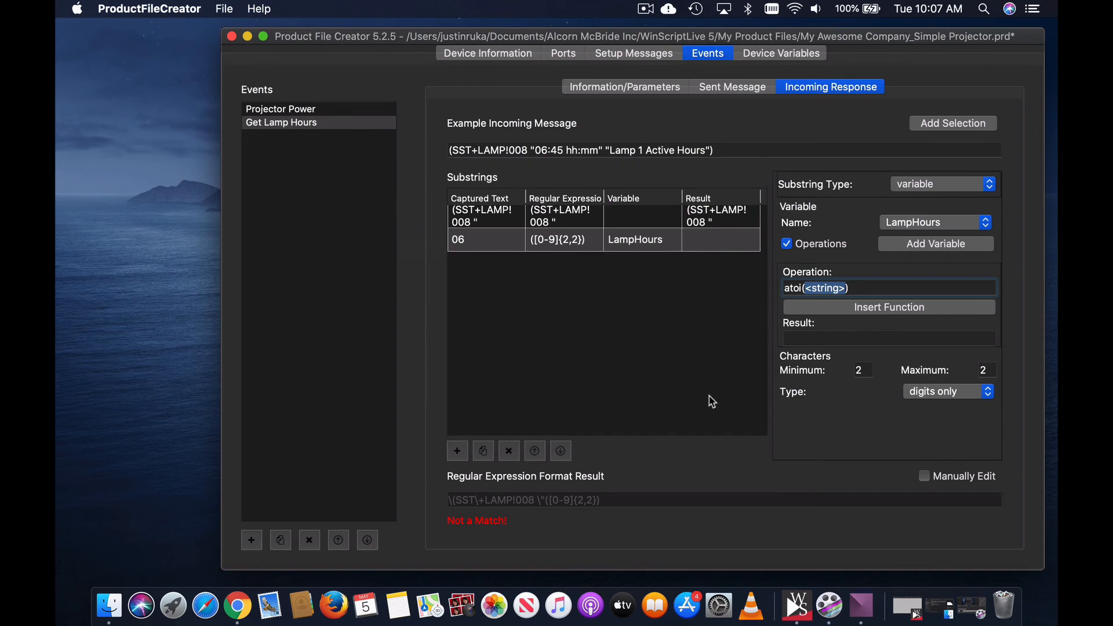
- Replace the atoi placeholder with LampHours and clear the maximum character count of the 06 substring
click(939, 285)
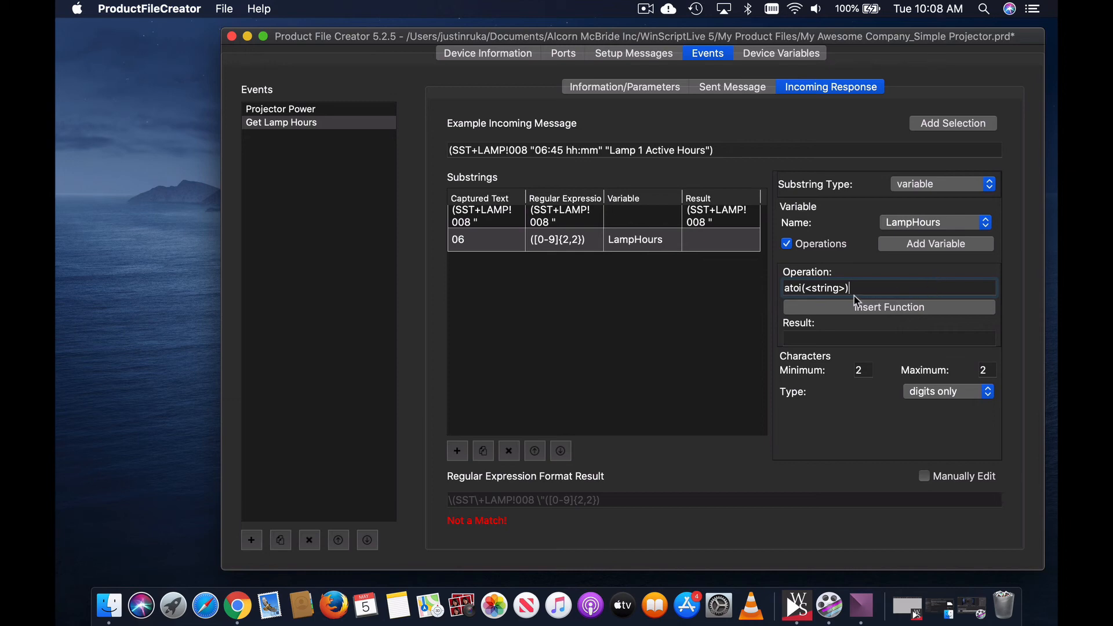
drag(847, 290, 807, 291)
key(BackSpace)
text(LampHours)
click(993, 372)
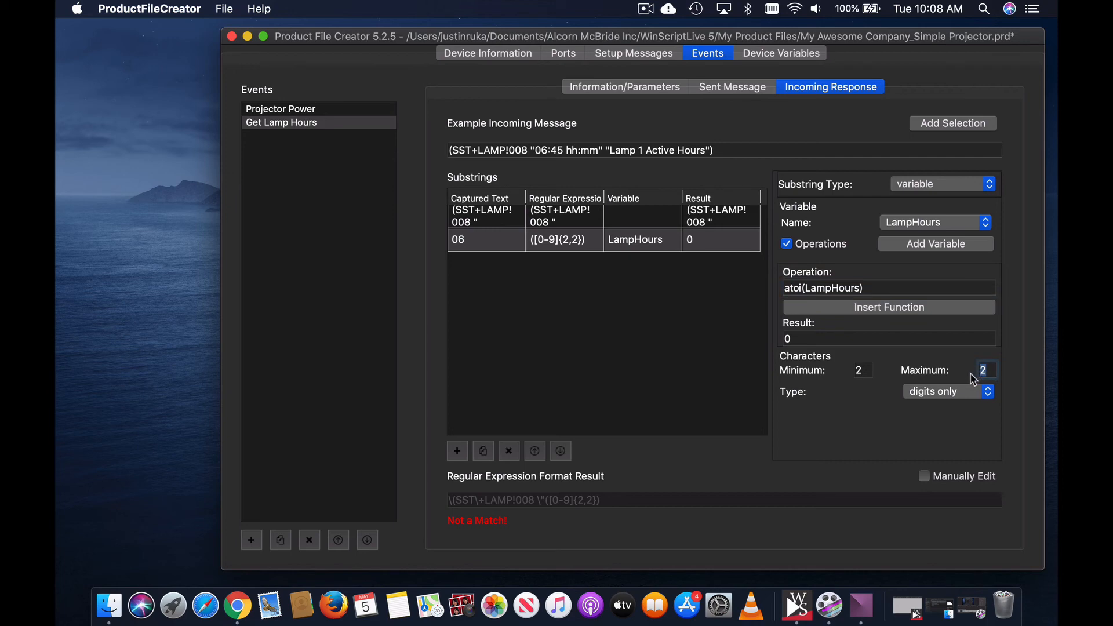
key(BackSpace)
- Add the colon after 06 in the incoming message as a constant substring and the 45 as a wildcard substring
click(551, 152)
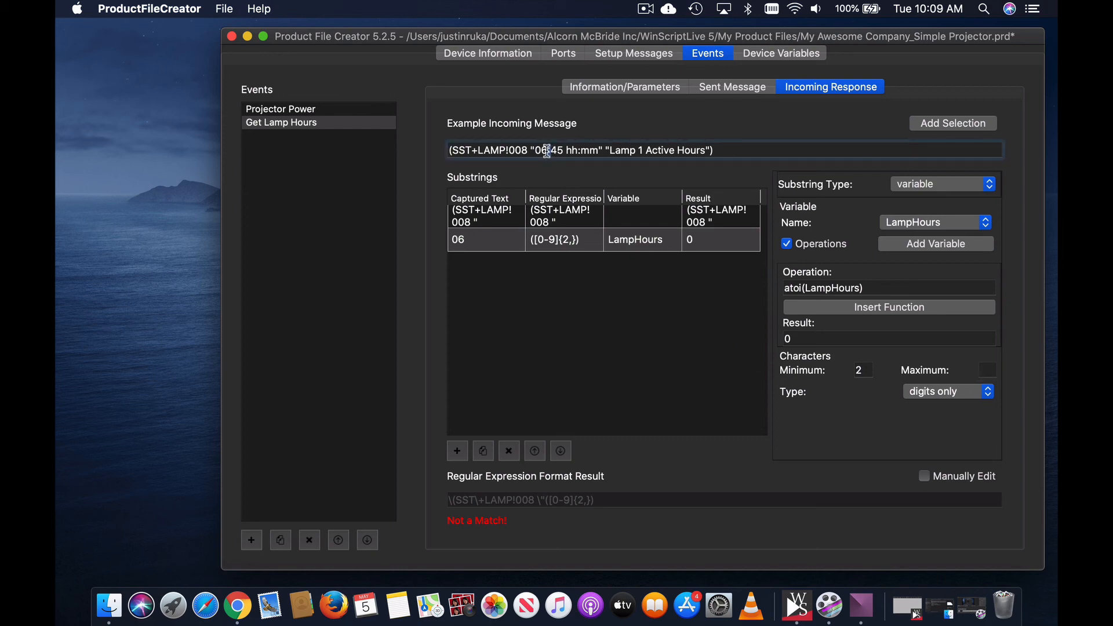
click(935, 124)
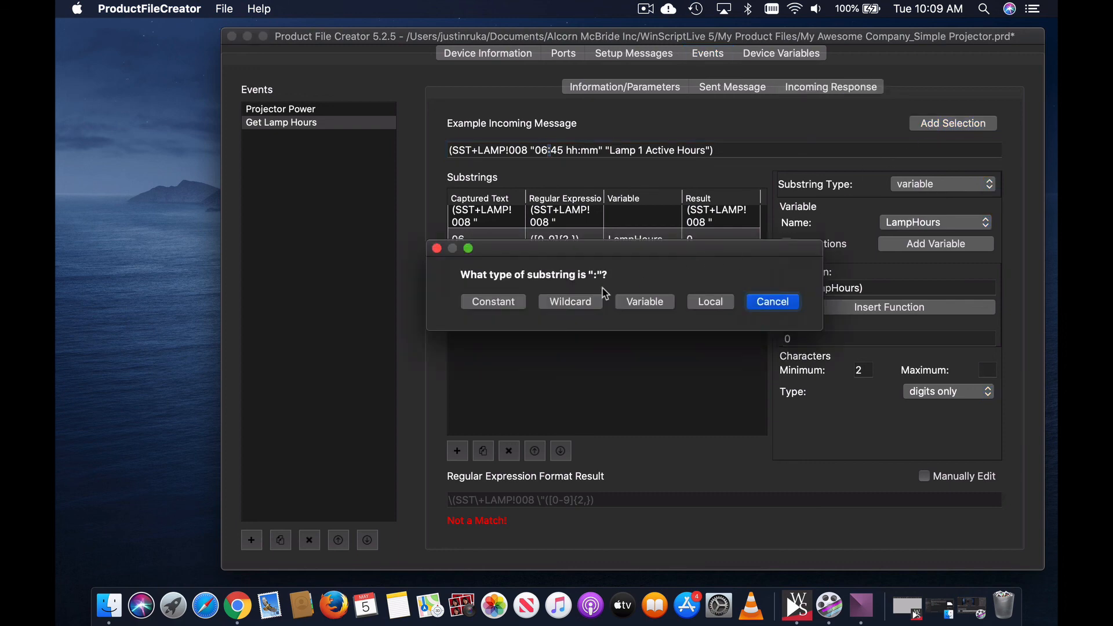
click(505, 306)
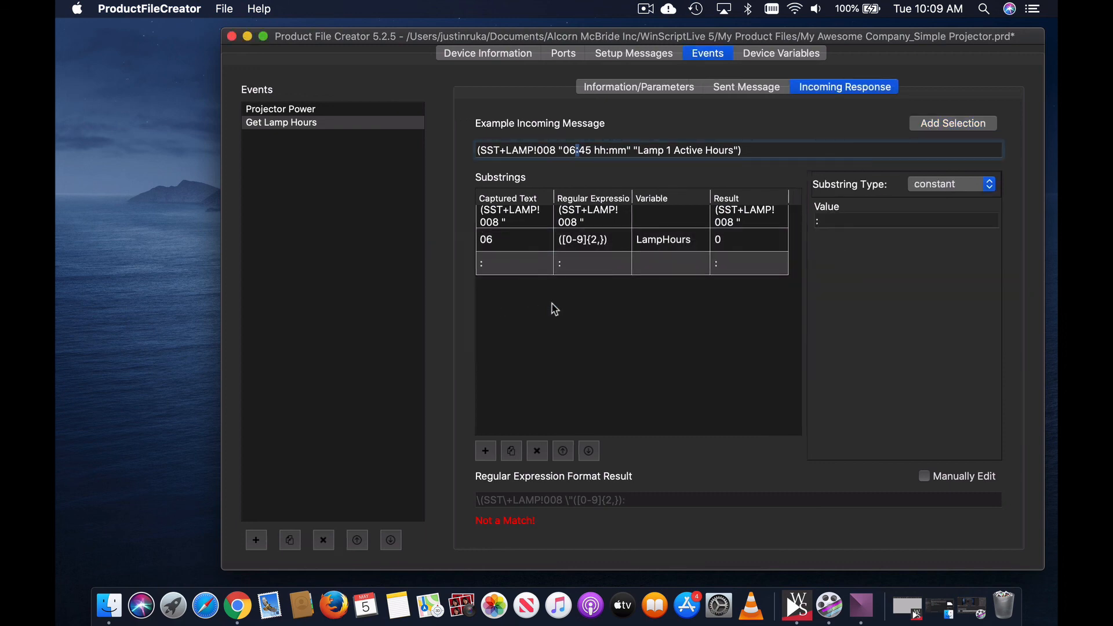
drag(590, 148, 579, 149)
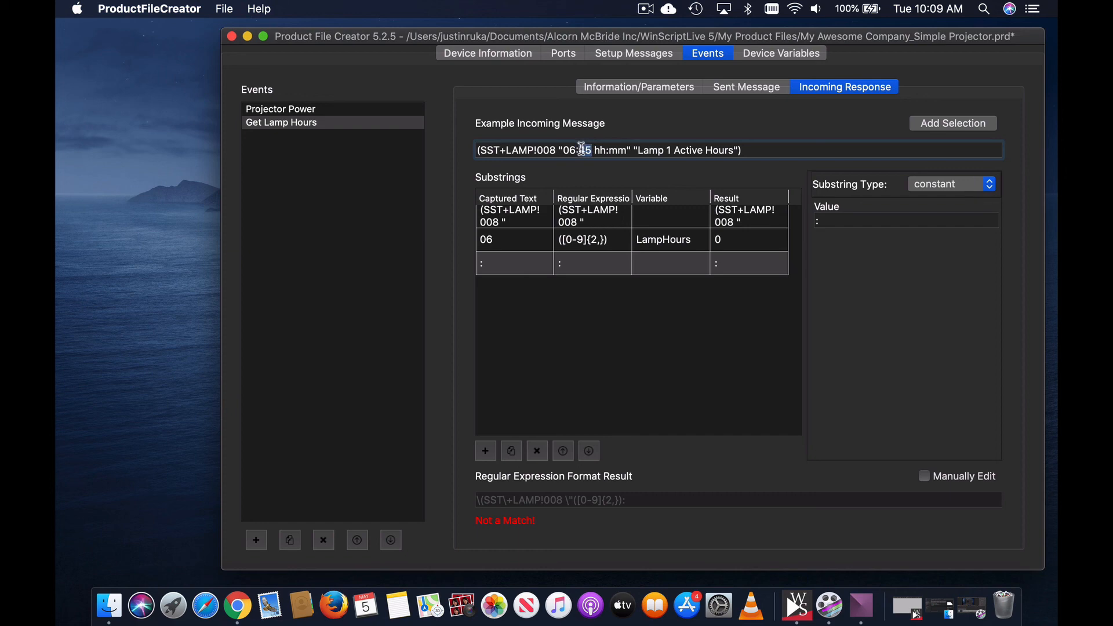
click(985, 126)
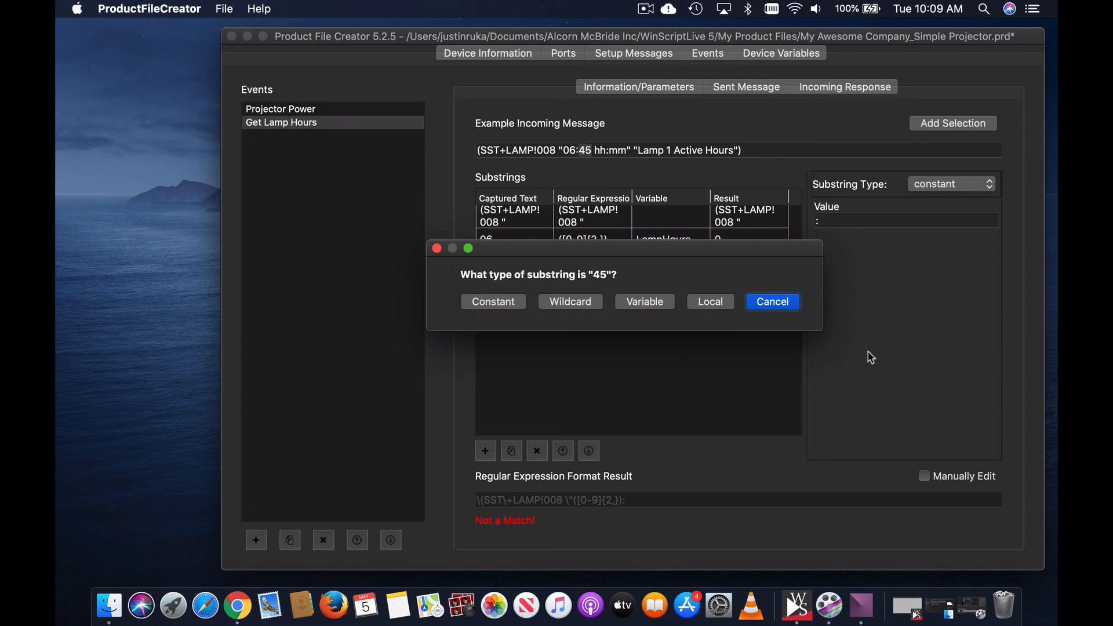
click(597, 307)
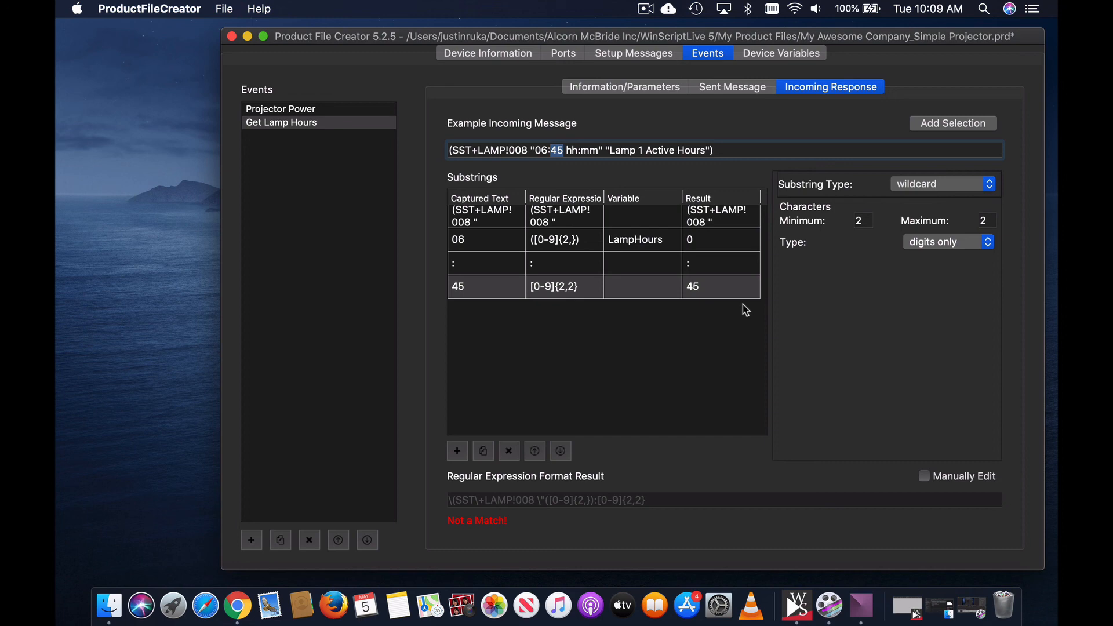
- Add the remaining text hh:mm" "Lamp 1 Active Hours") with its leading space as a constant substring, and save the product file
drag(718, 150, 562, 149)
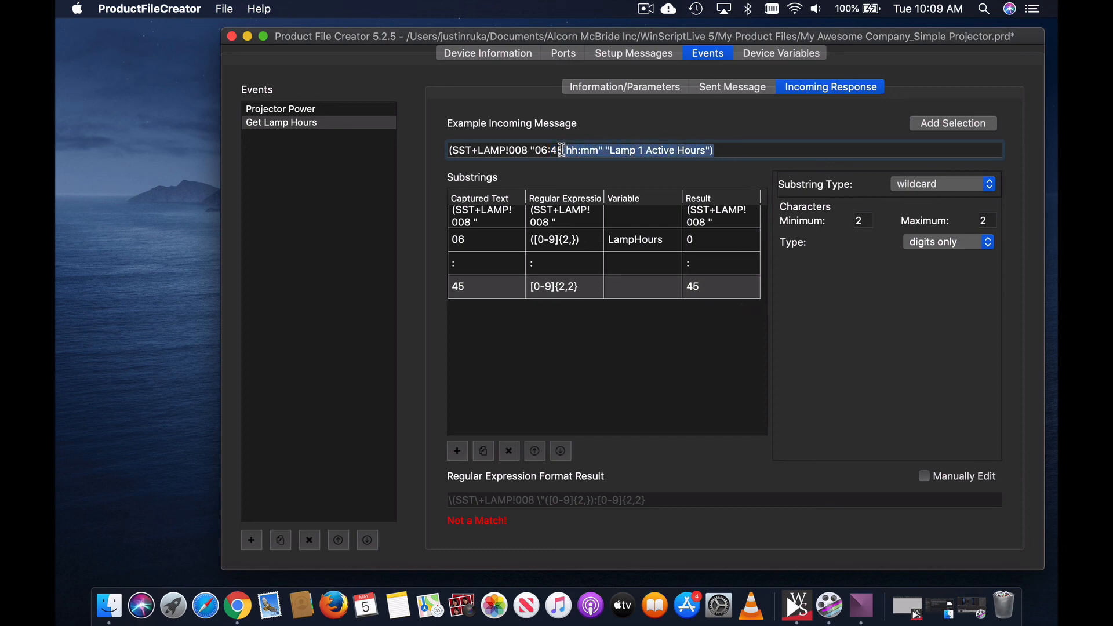
click(967, 127)
click(510, 302)
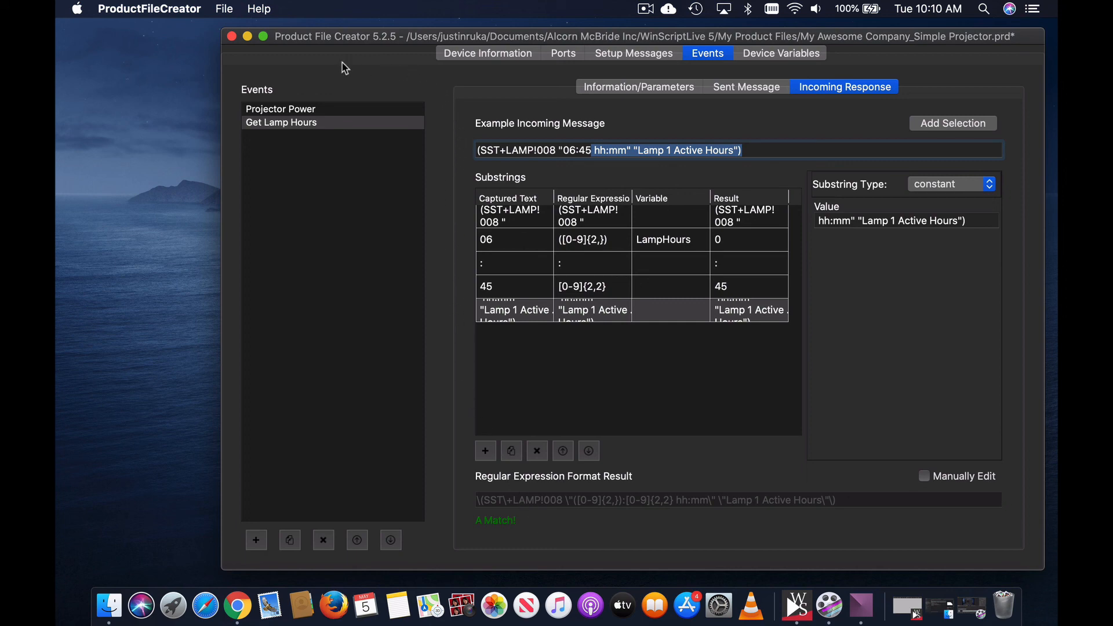
click(223, 9)
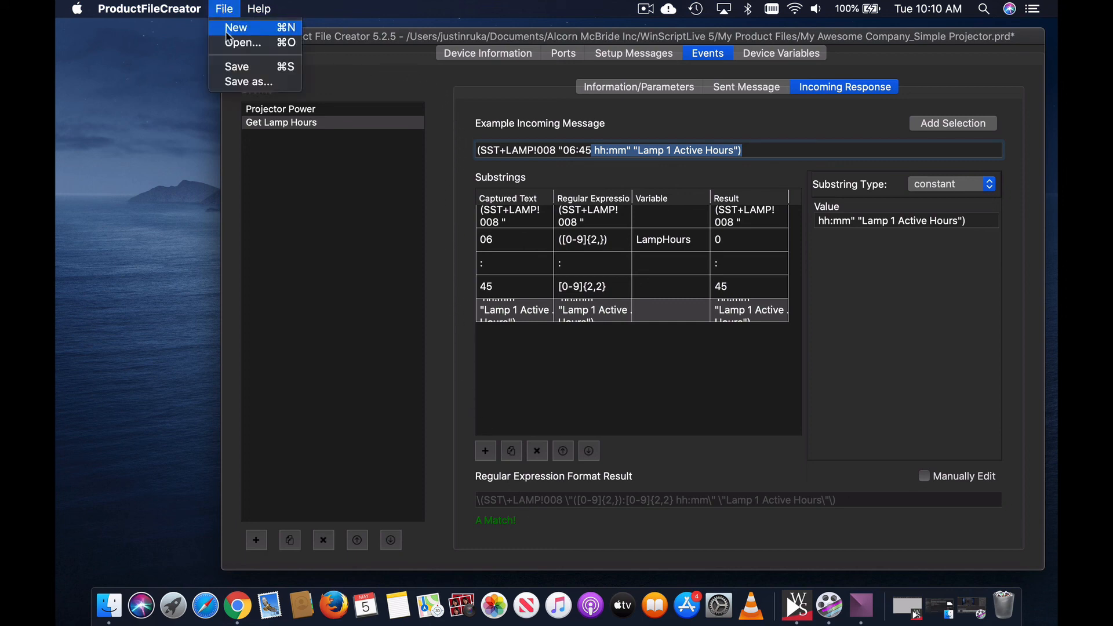
click(236, 66)
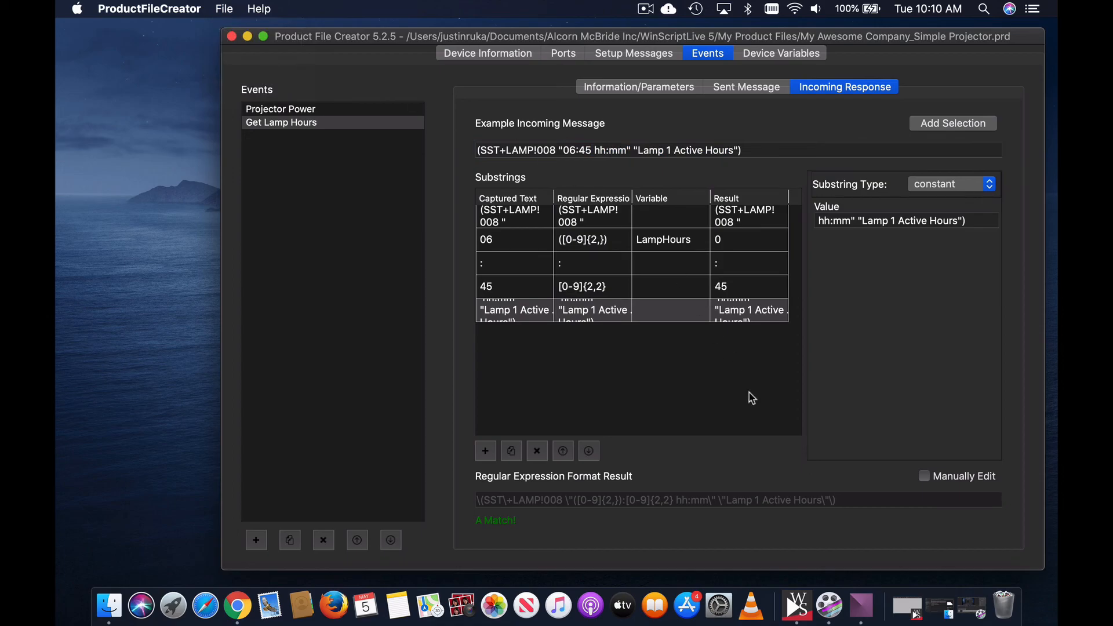